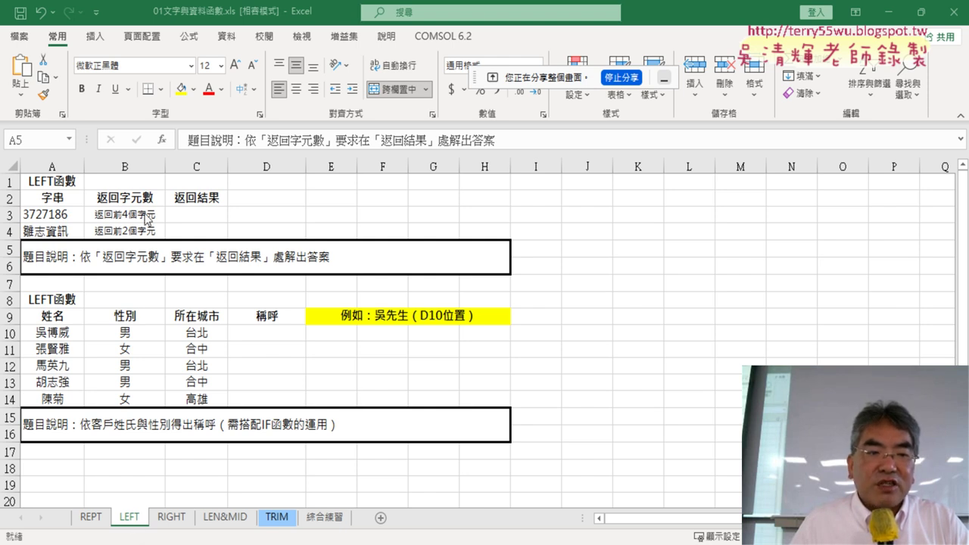
Insert the LEFT function from the Text category into cell C3.
click(204, 216)
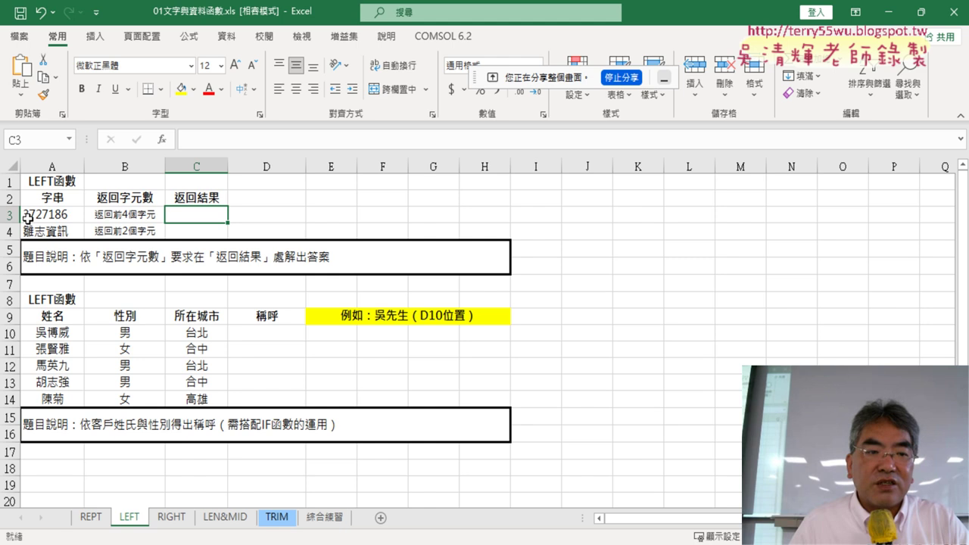
click(162, 140)
click(639, 212)
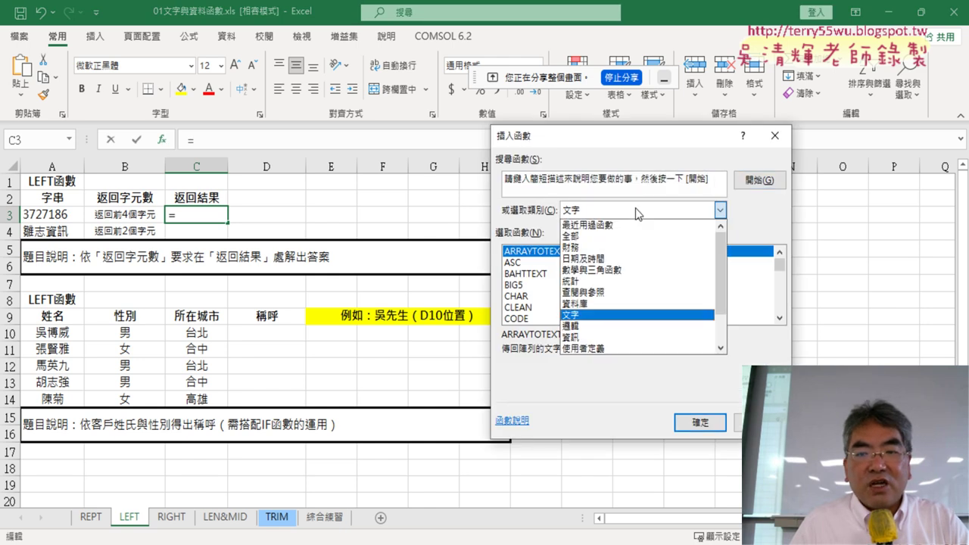
click(638, 212)
click(779, 319)
click(779, 319)
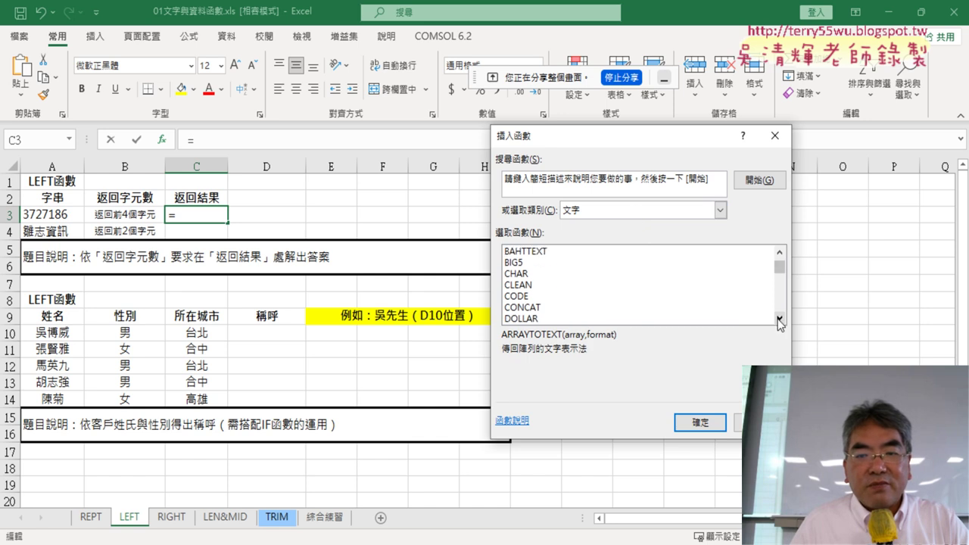
click(780, 319)
click(779, 318)
click(779, 318)
click(780, 318)
click(780, 319)
click(779, 319)
click(780, 319)
click(780, 319)
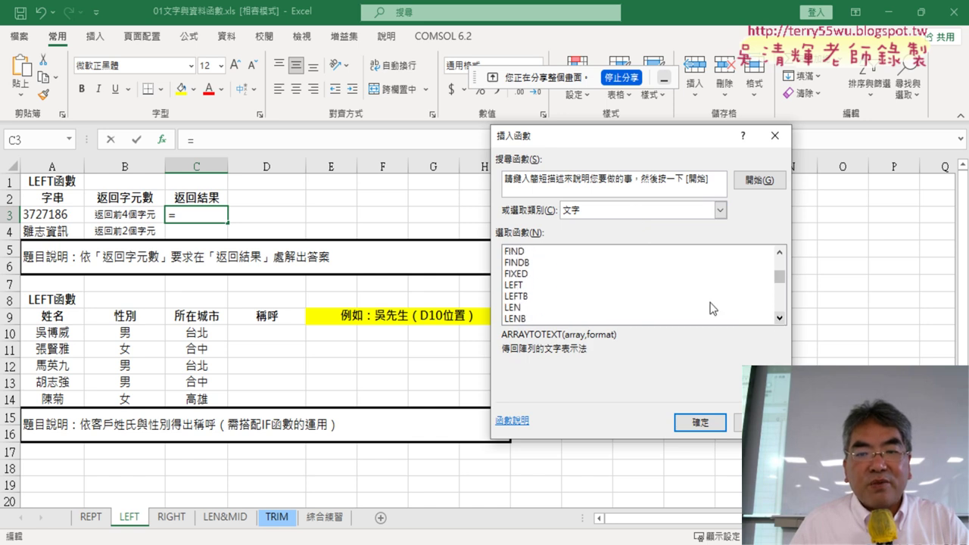
click(533, 286)
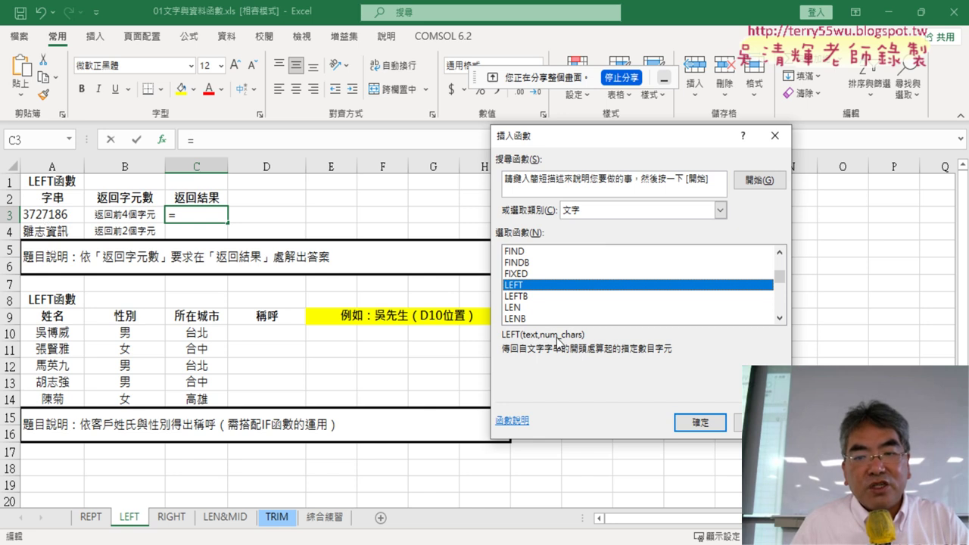
click(714, 424)
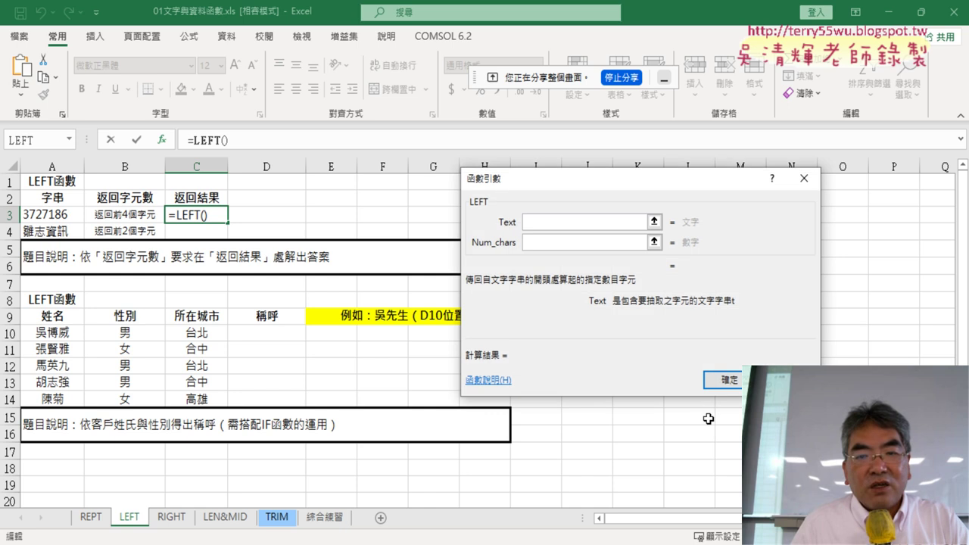
Set LEFT's Text argument to A3 and Num_chars to 4, previewing 3727.
click(47, 216)
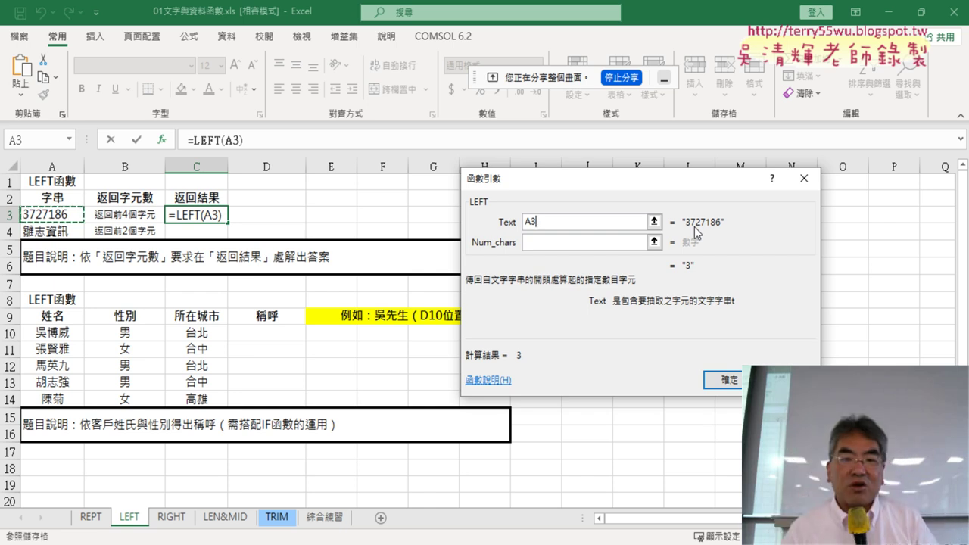
click(644, 243)
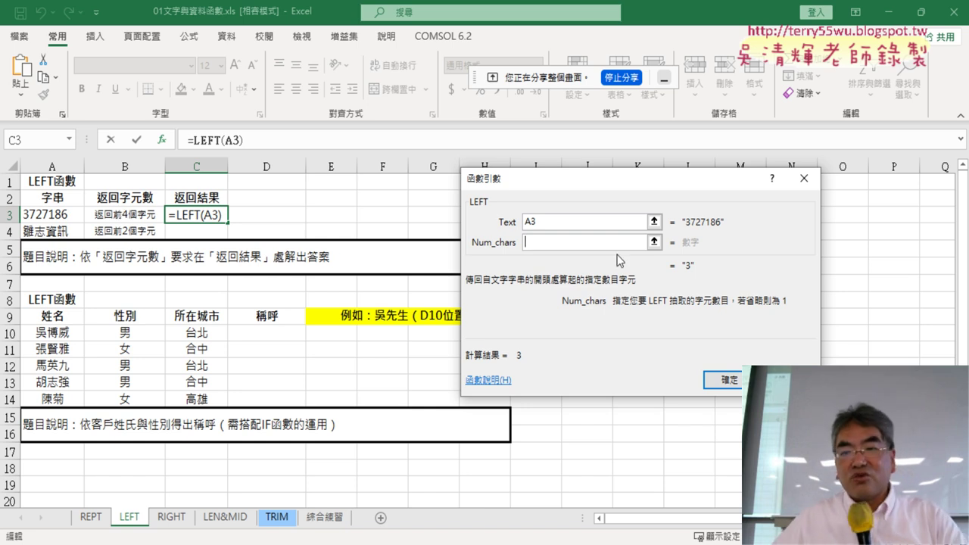
text(4)
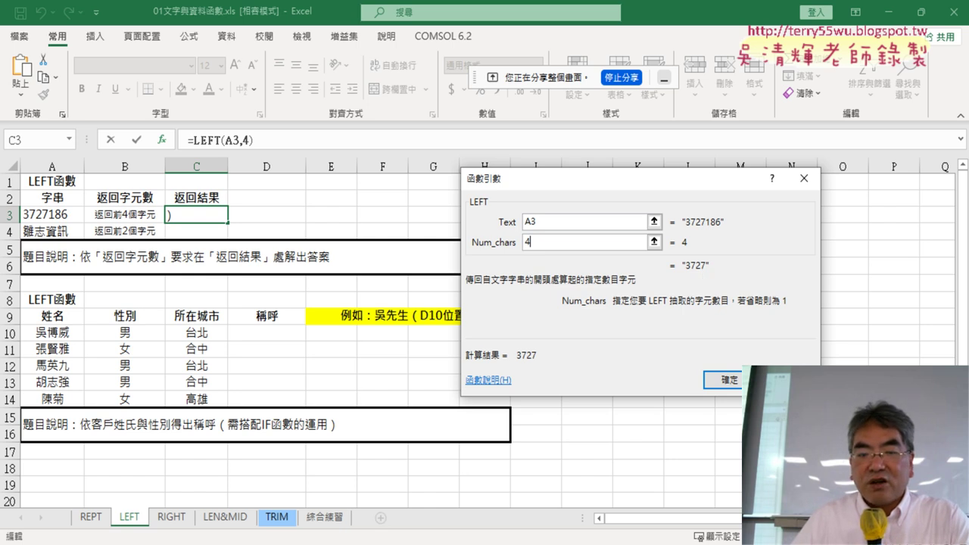
key(ctrl+2)
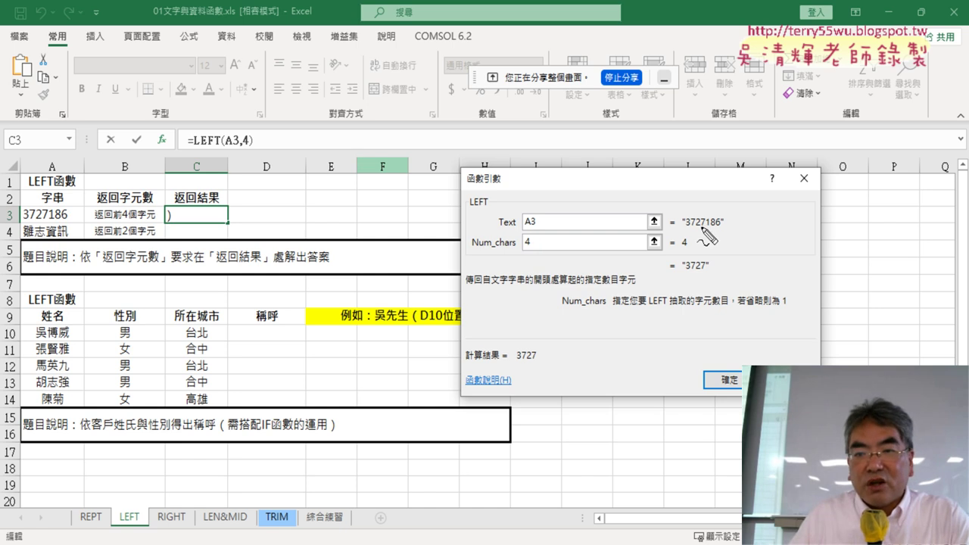
Draw on-screen annotations explaining the Text argument, then clear them.
mouse_move(540, 232)
mouse_down()
mouse_move(520, 233)
mouse_move(530, 232)
mouse_up()
mouse_move(401, 203)
mouse_down()
mouse_move(482, 217)
mouse_move(474, 230)
mouse_up()
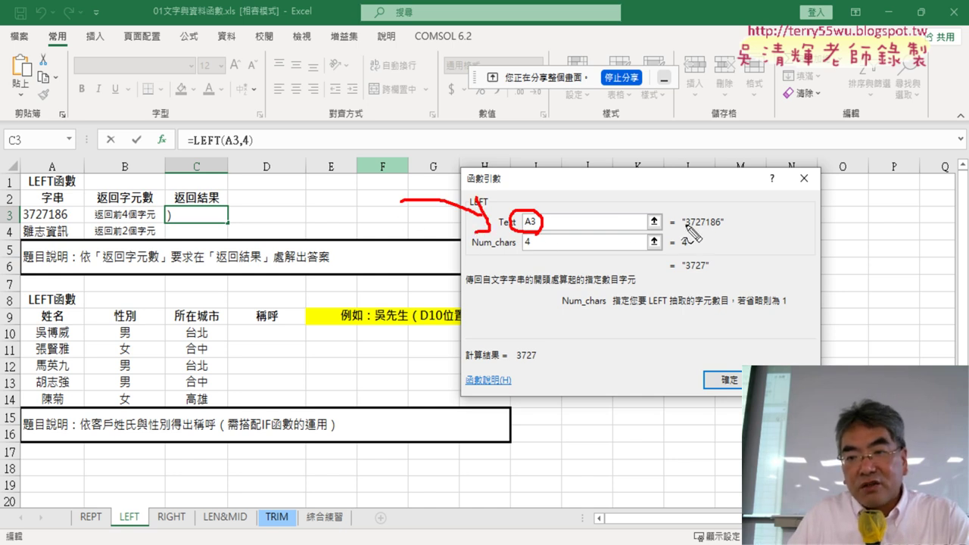
drag(683, 214, 721, 224)
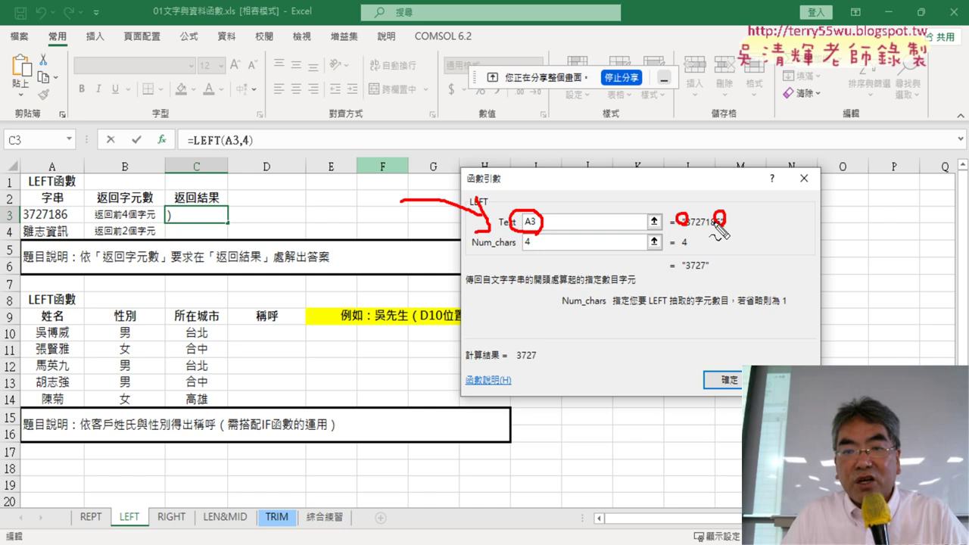
drag(86, 162, 88, 281)
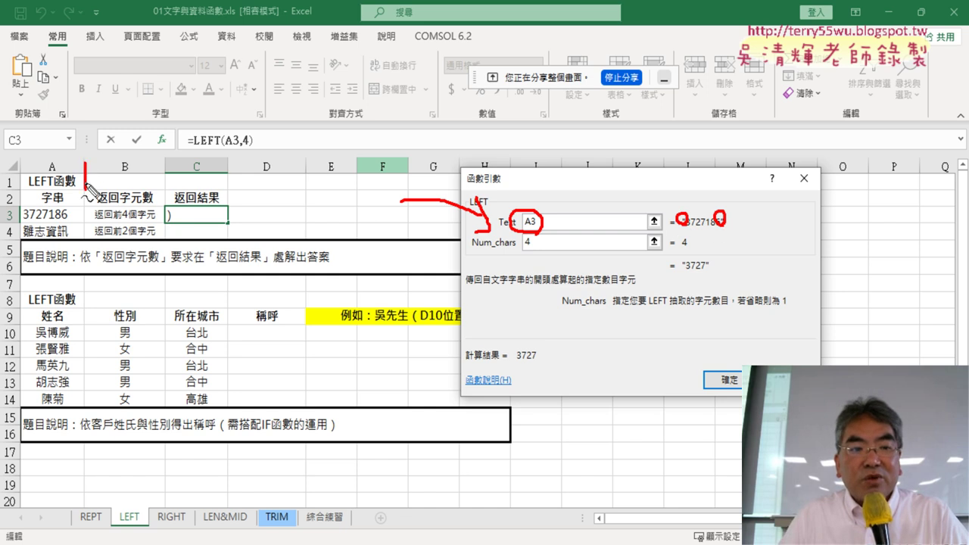
drag(23, 184, 24, 272)
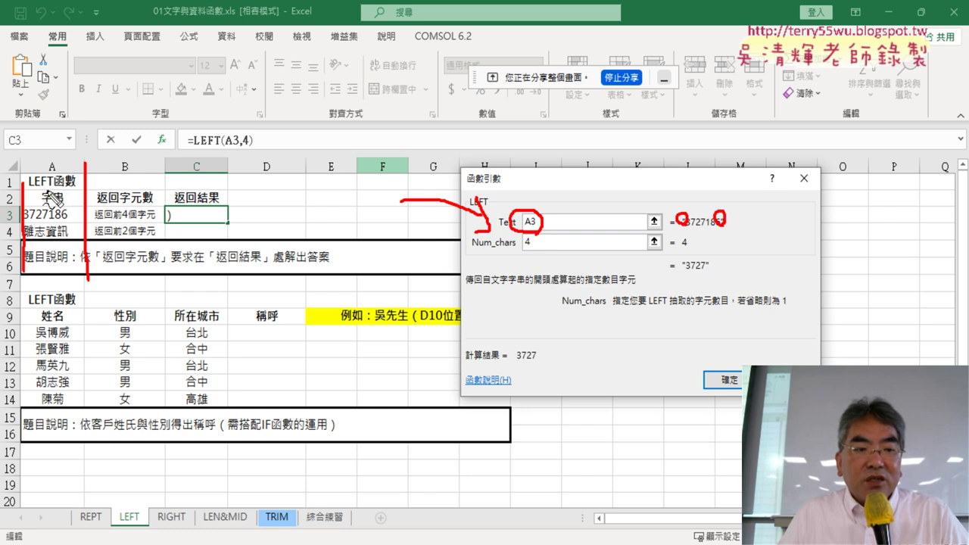
mouse_move(64, 163)
mouse_down()
mouse_move(23, 159)
mouse_move(35, 172)
mouse_up()
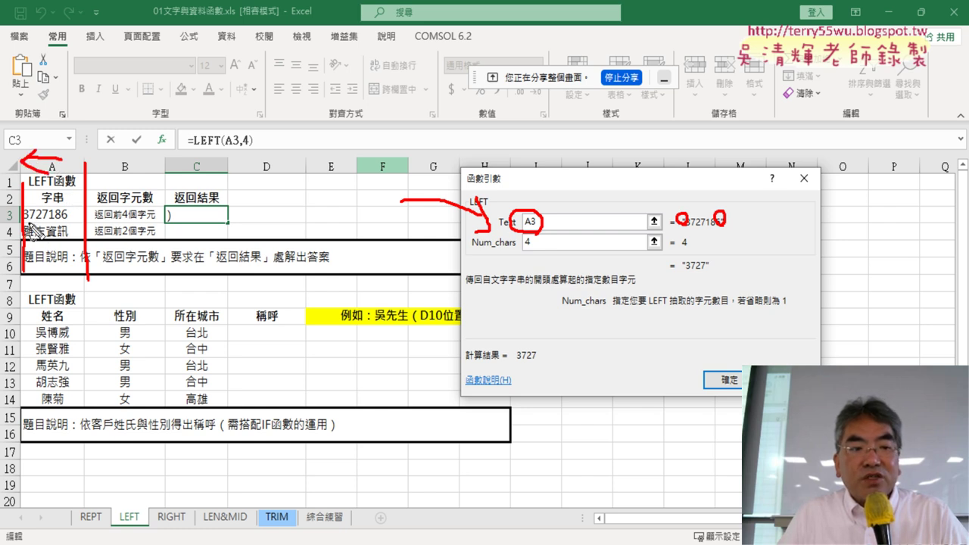
drag(27, 221, 67, 221)
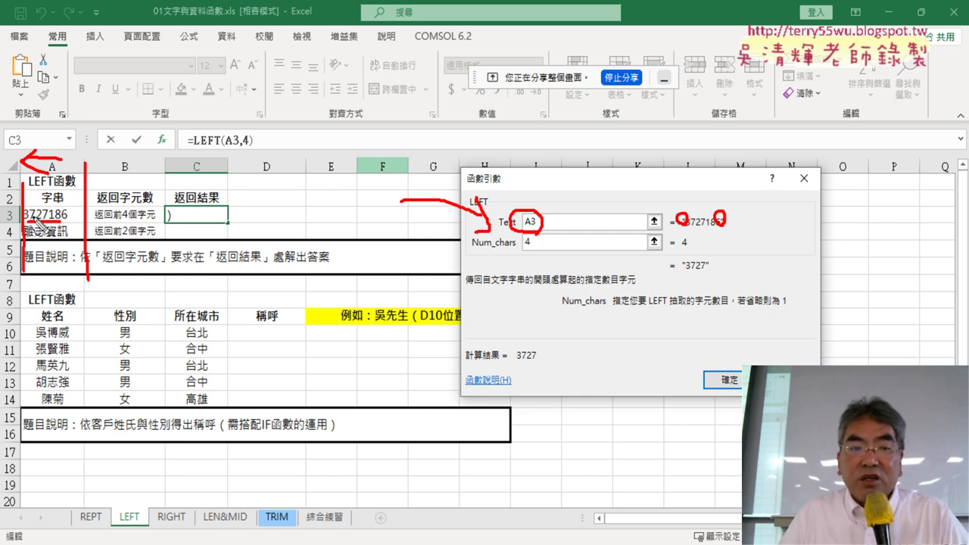
mouse_move(35, 119)
mouse_down()
mouse_move(84, 119)
mouse_move(72, 146)
mouse_up()
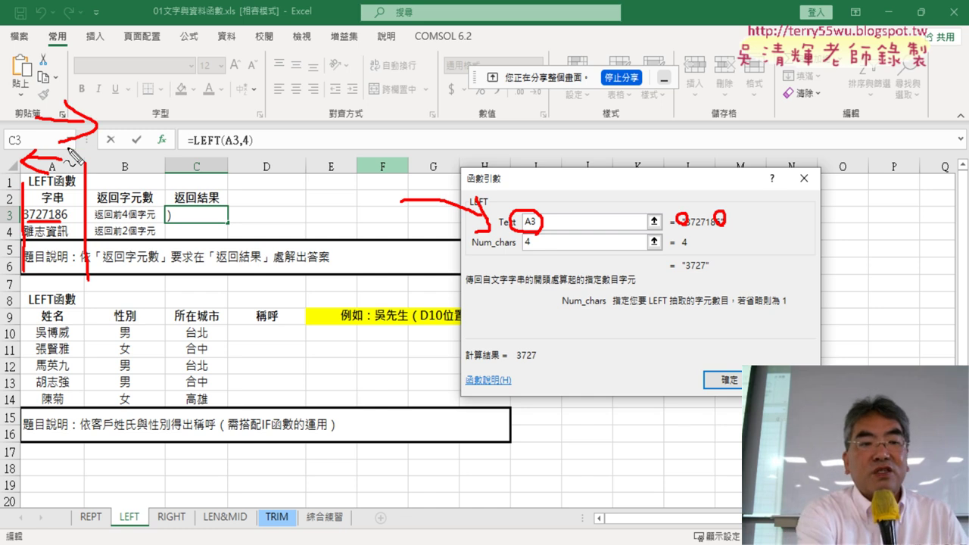
key(Escape)
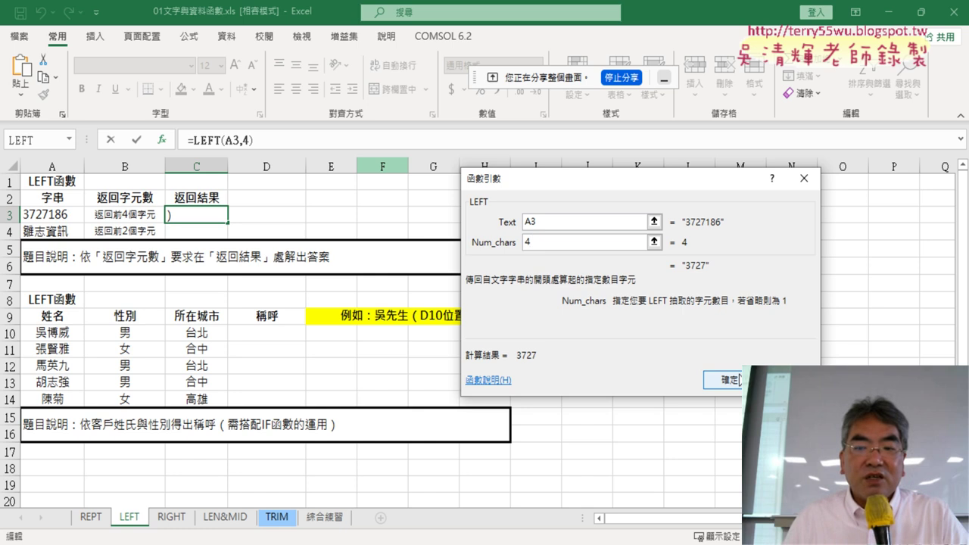
Confirm =LEFT(A3,4) in C3, widen column A, and select A3.
click(728, 381)
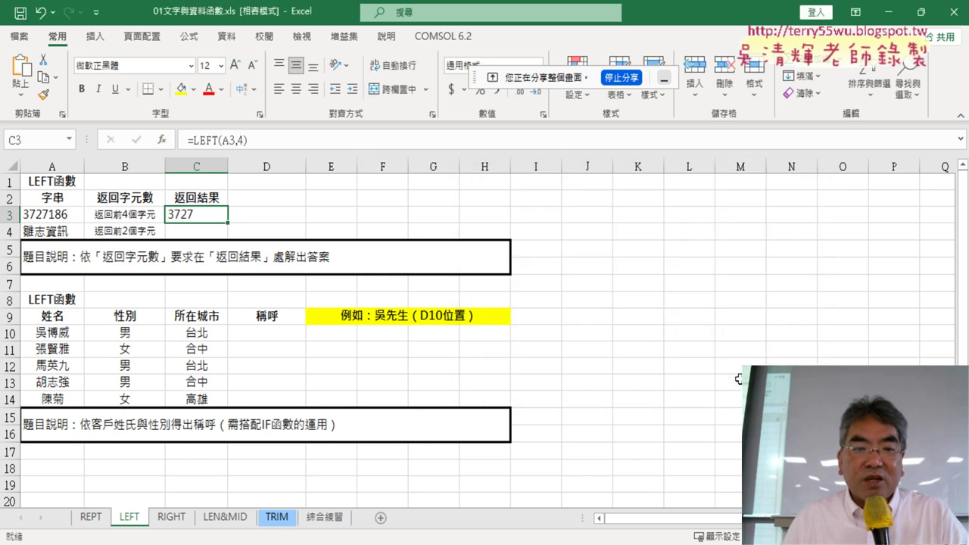
drag(82, 167, 115, 167)
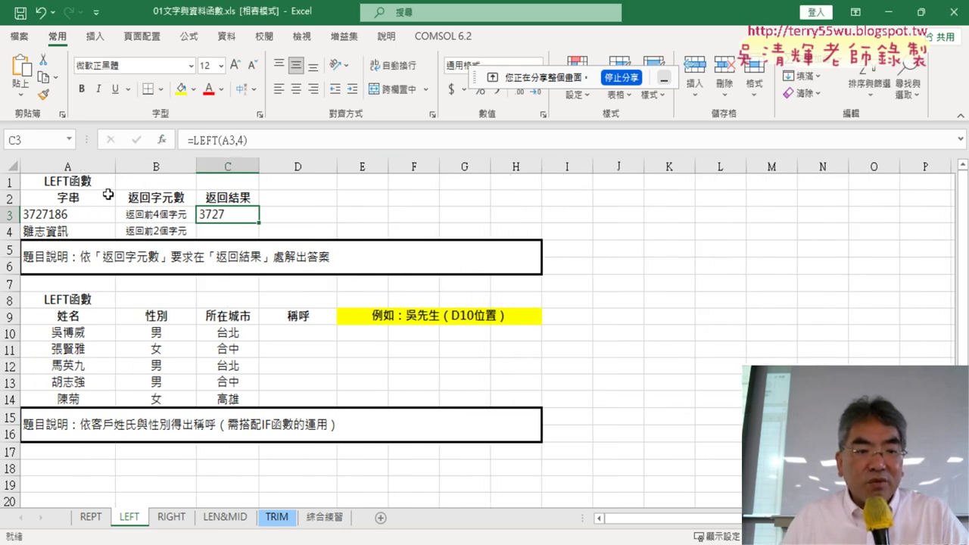
click(80, 214)
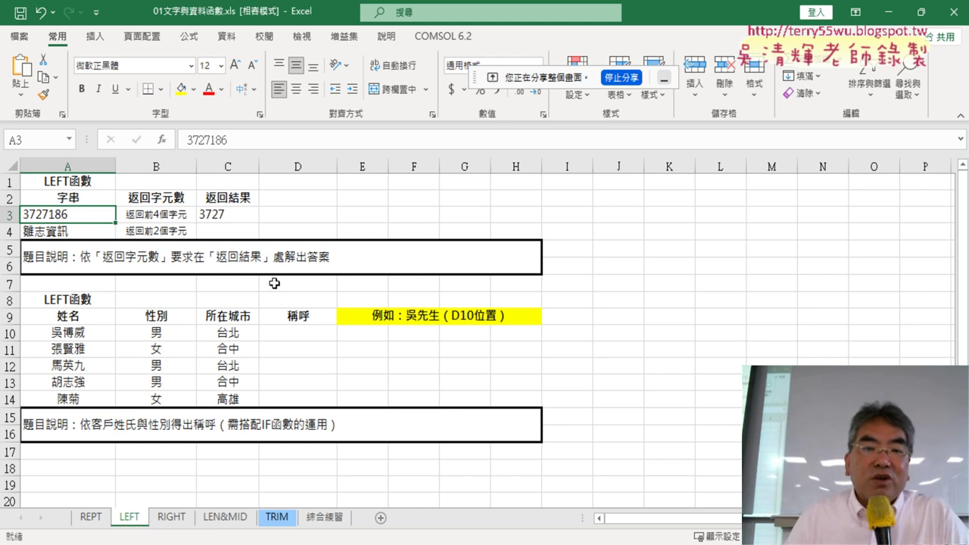
click(529, 215)
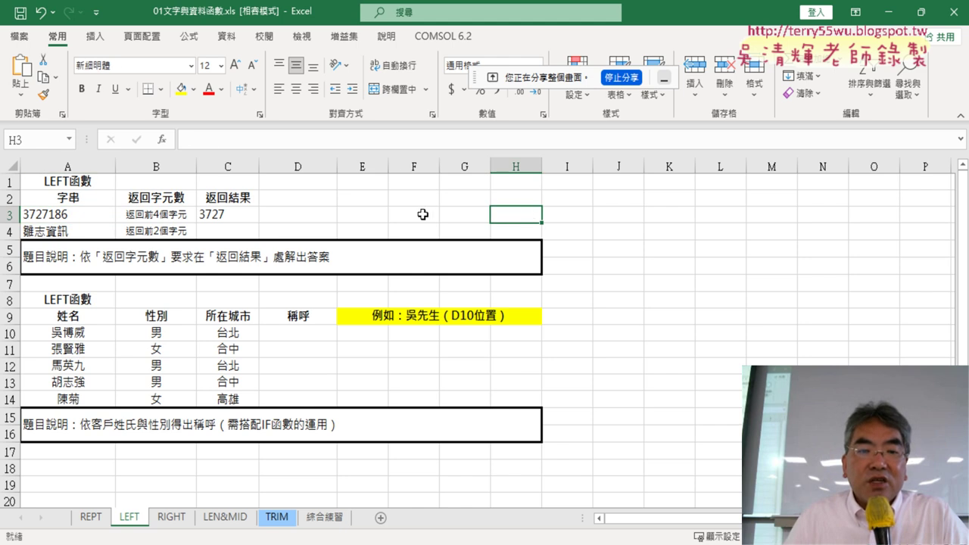
click(331, 217)
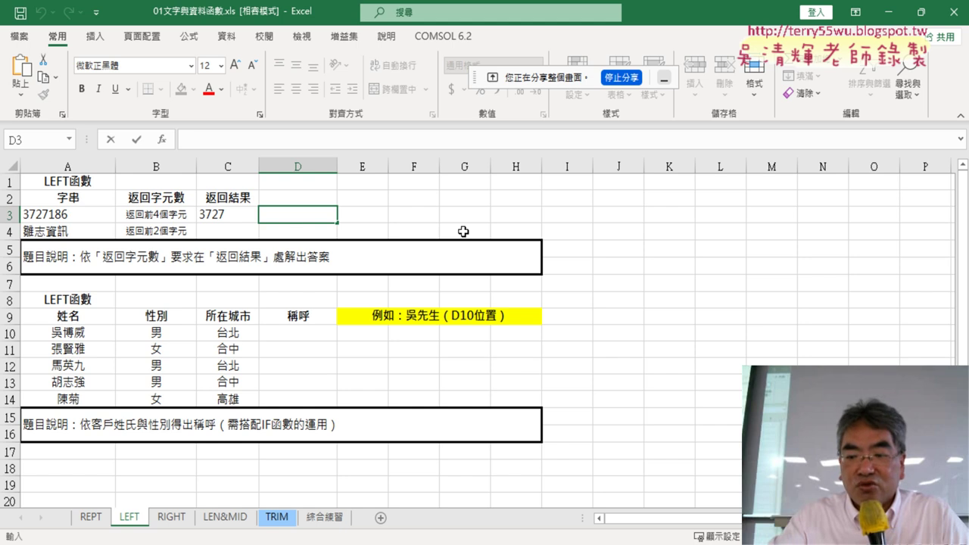
text(27)
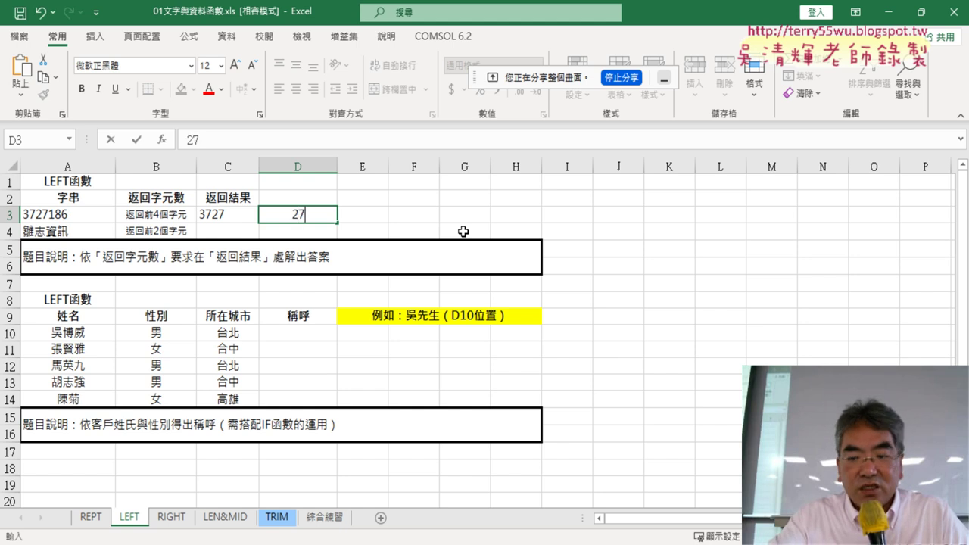
text(271)
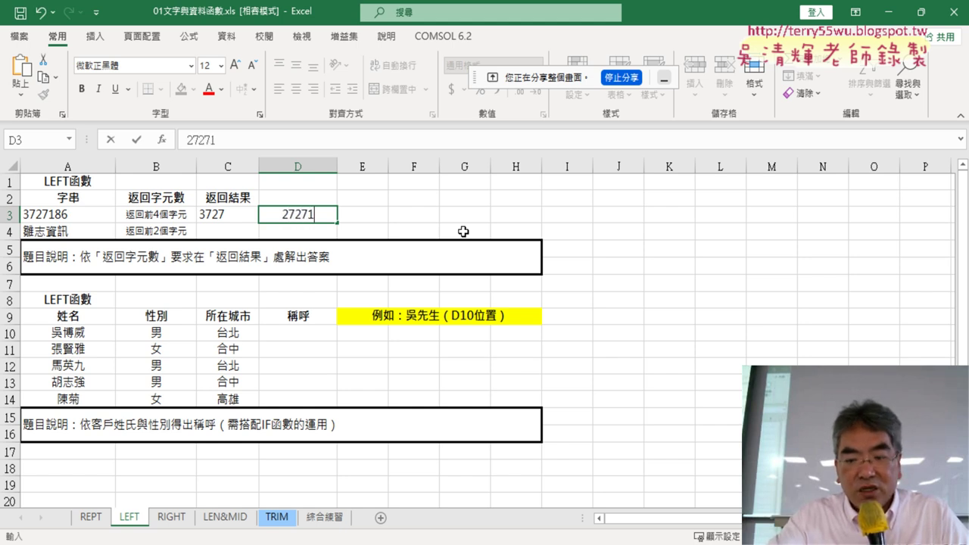
text(86)
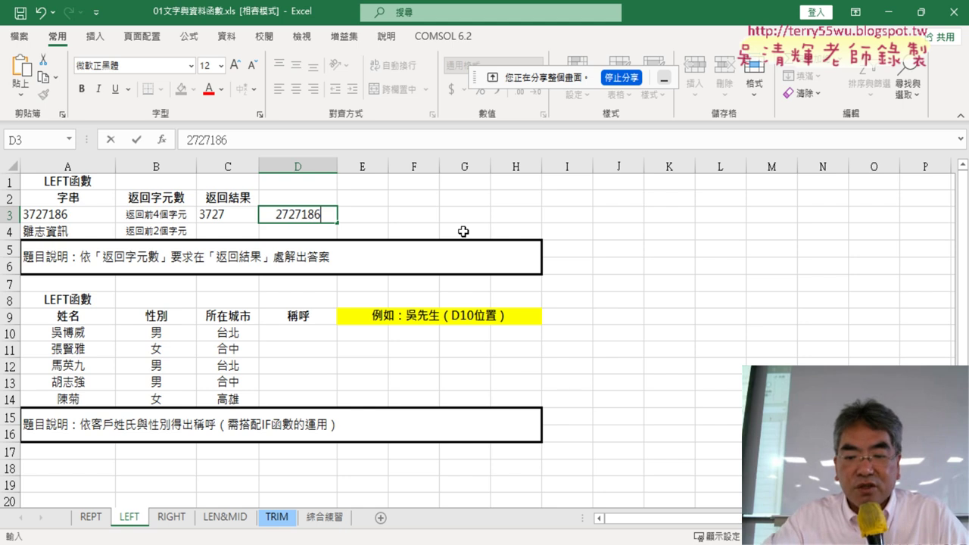
key(Left)
key(Left)
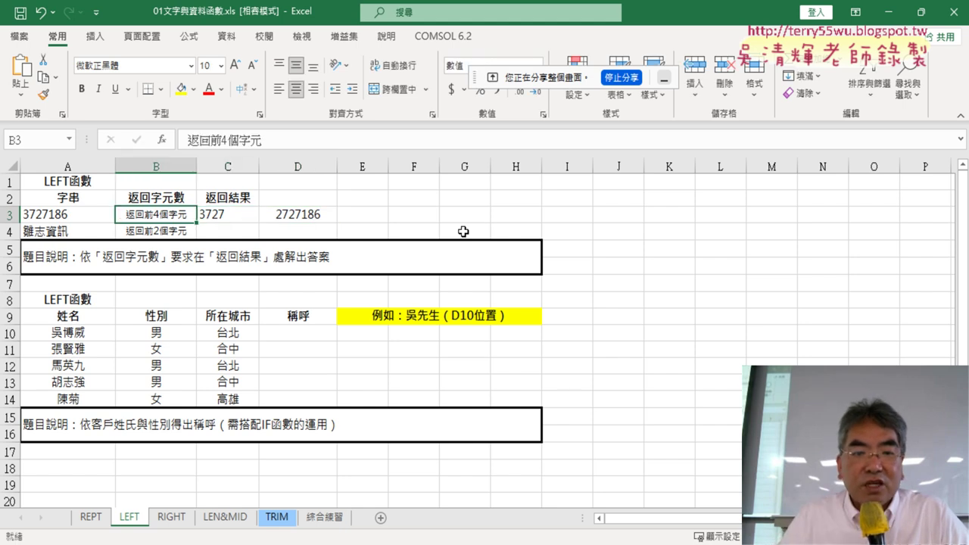
click(323, 218)
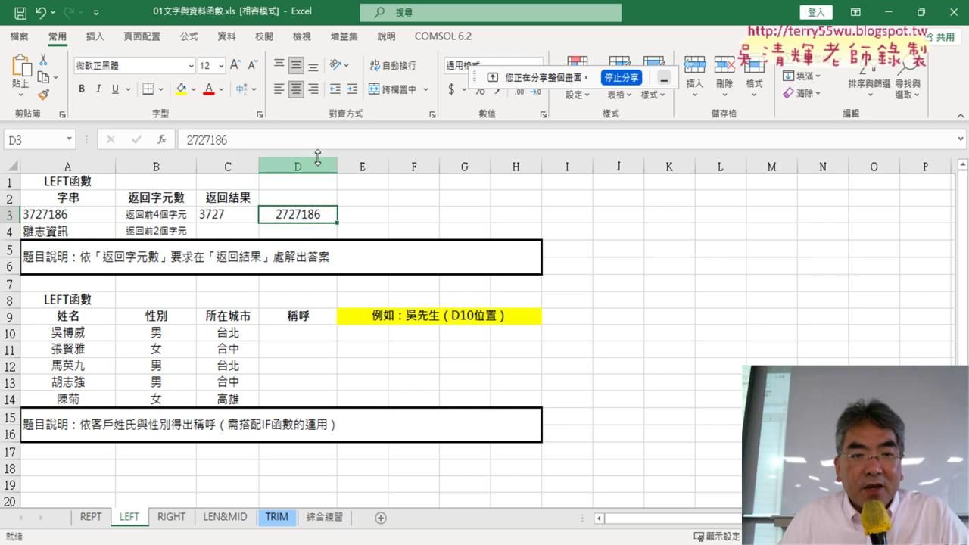
click(315, 89)
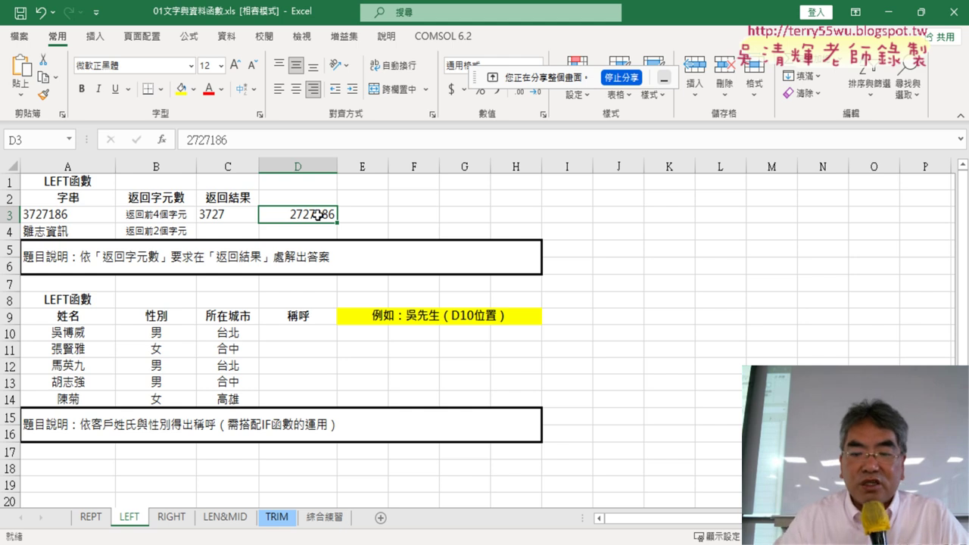
key(Delete)
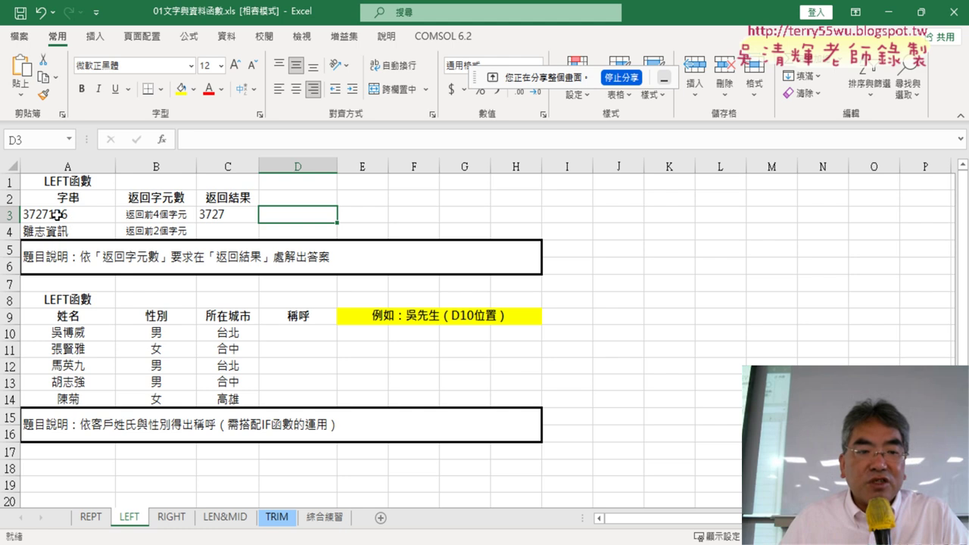
Check C3's formula, then enter =LEFT(A4,2) in C4 to show 雜志.
click(222, 215)
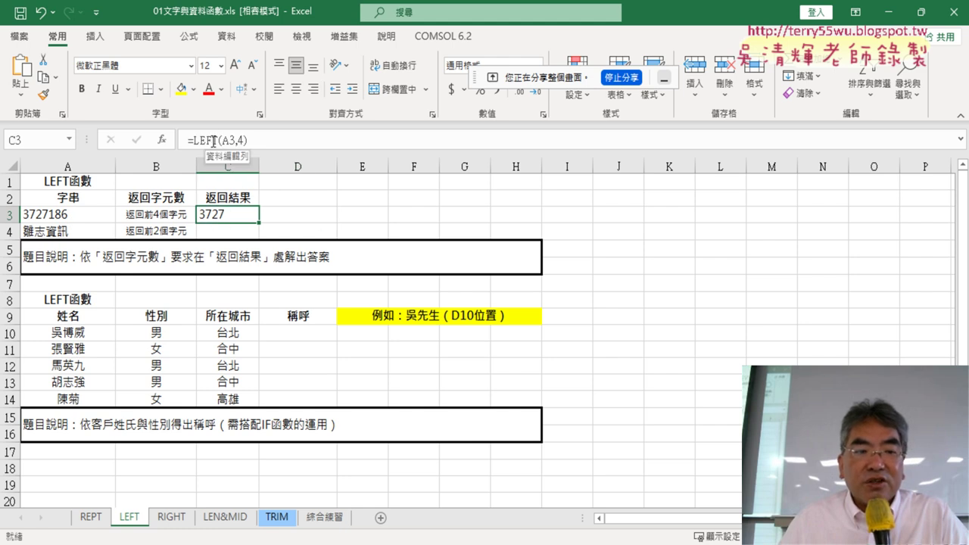
click(239, 233)
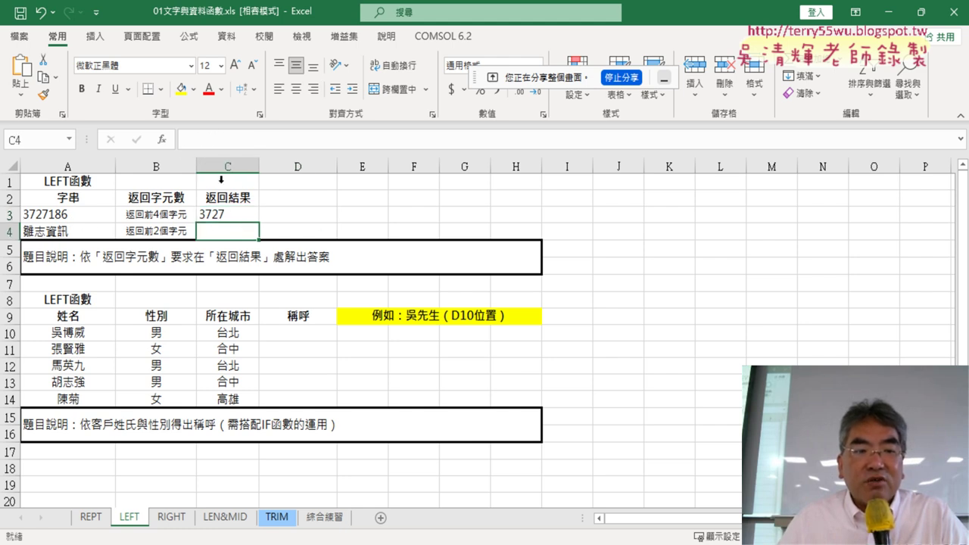
click(161, 139)
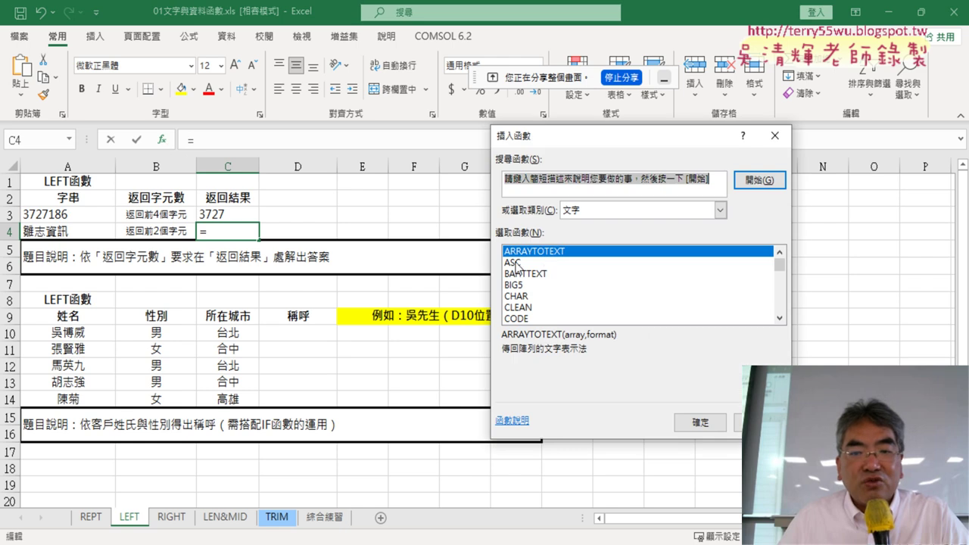
click(778, 320)
click(778, 320)
click(778, 319)
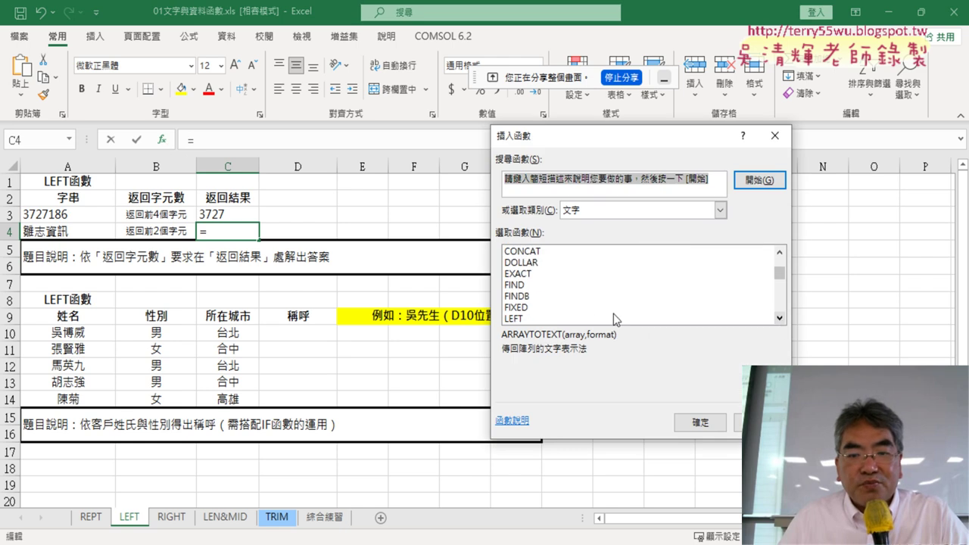
double_click(541, 319)
click(61, 232)
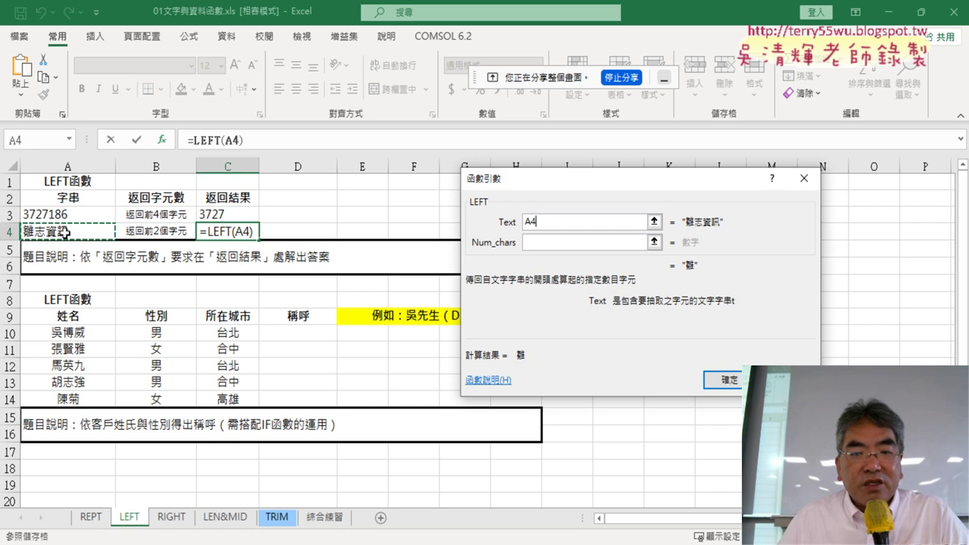
click(558, 244)
text(2)
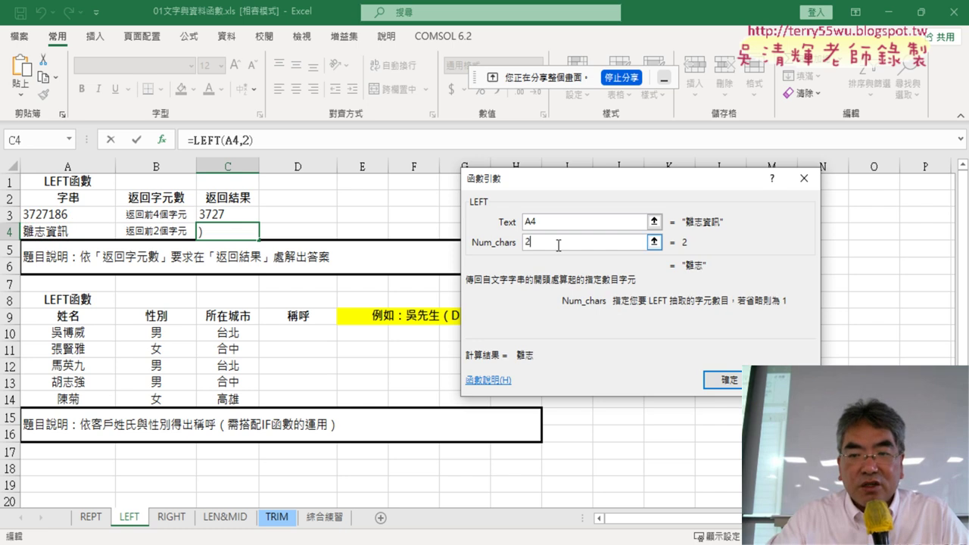
click(726, 380)
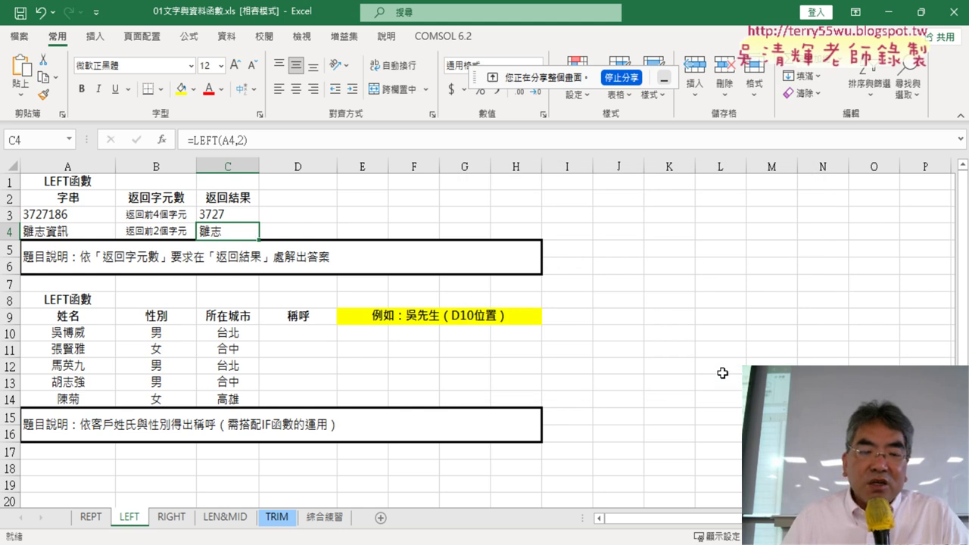
click(298, 335)
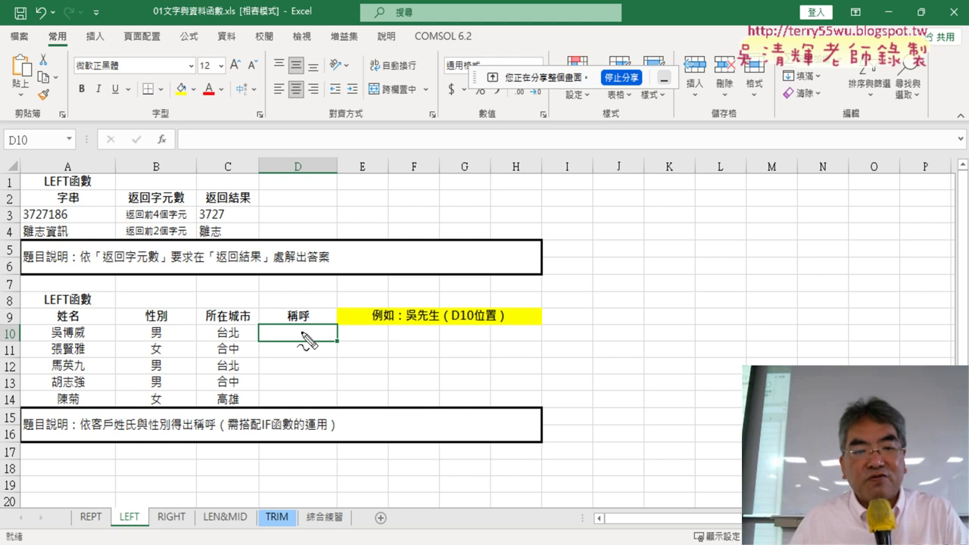
drag(262, 432, 293, 425)
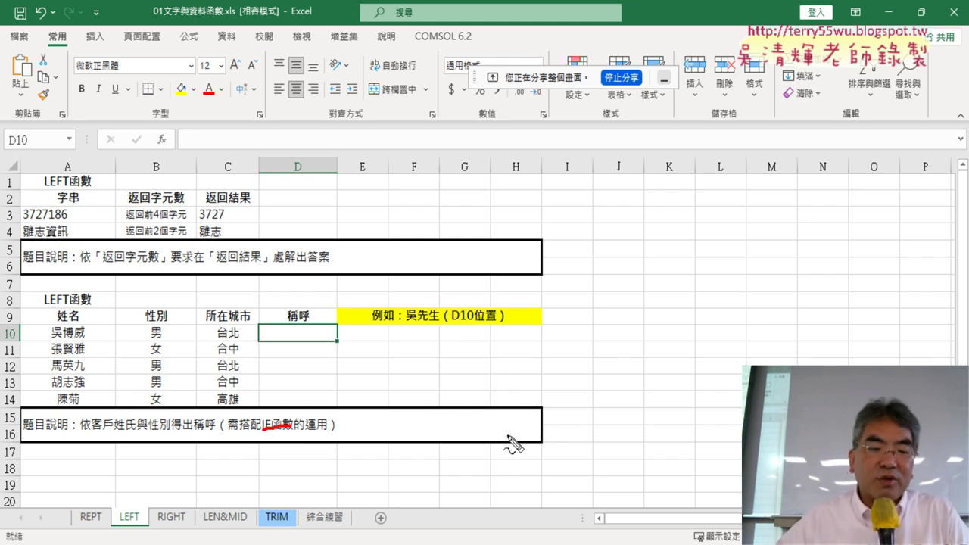
key(Escape)
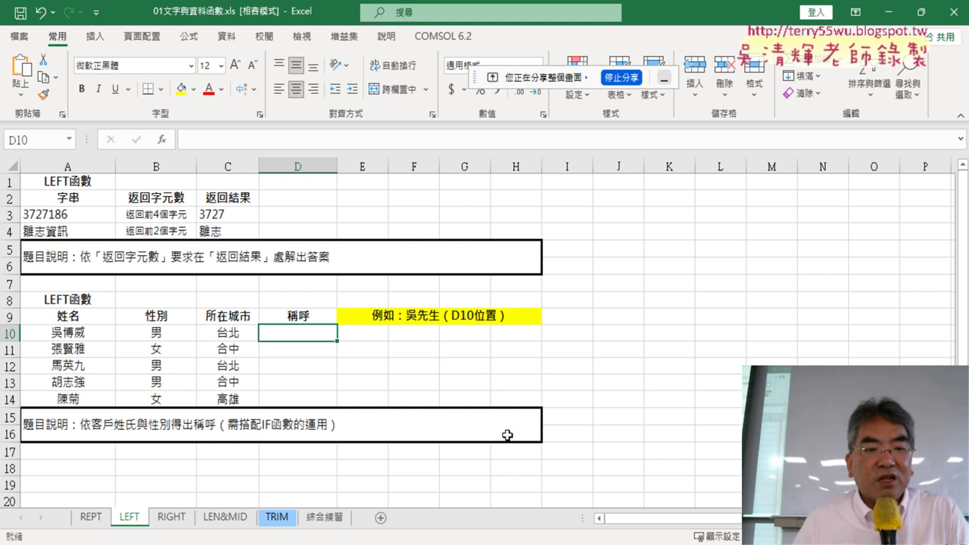
Enter =LEFT(A10,1) in D10 to extract the surname 吳 from A10.
click(162, 141)
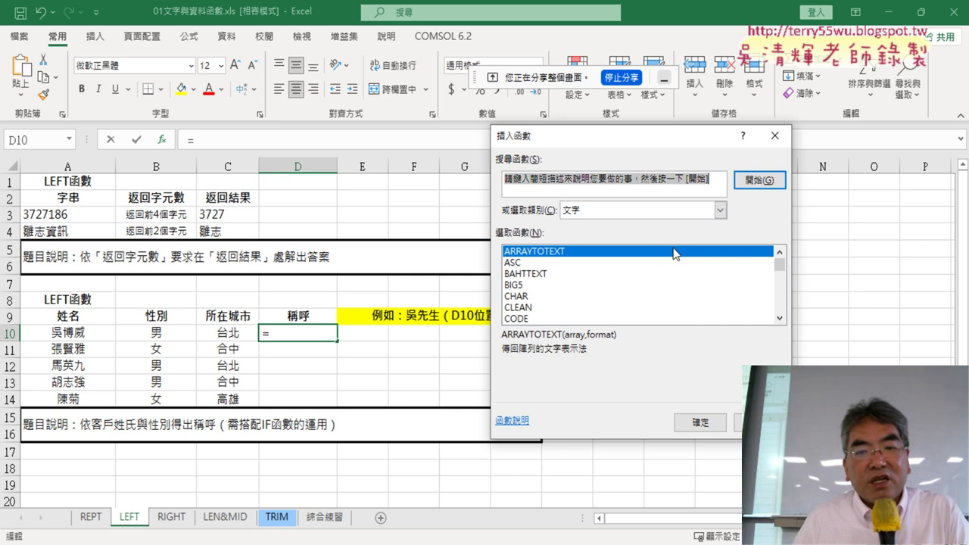
click(780, 319)
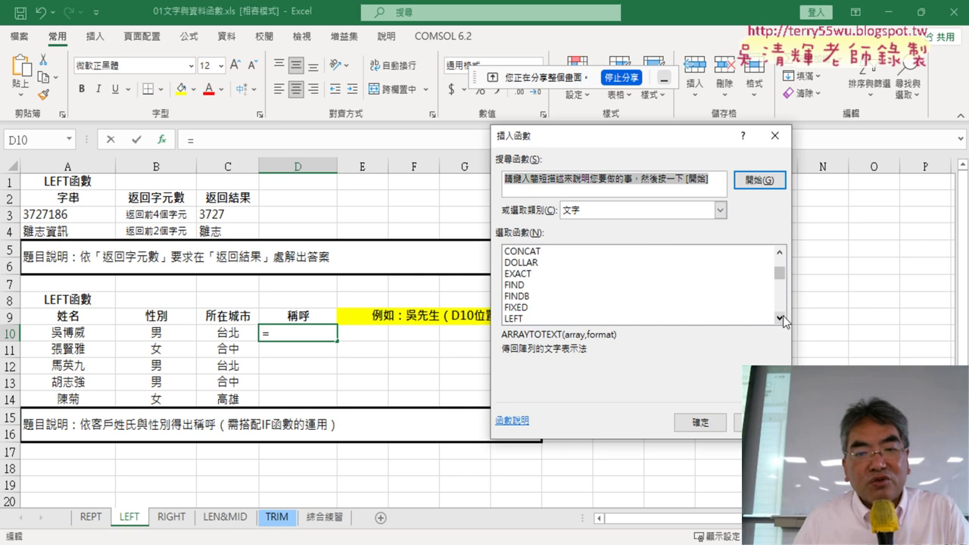
double_click(551, 319)
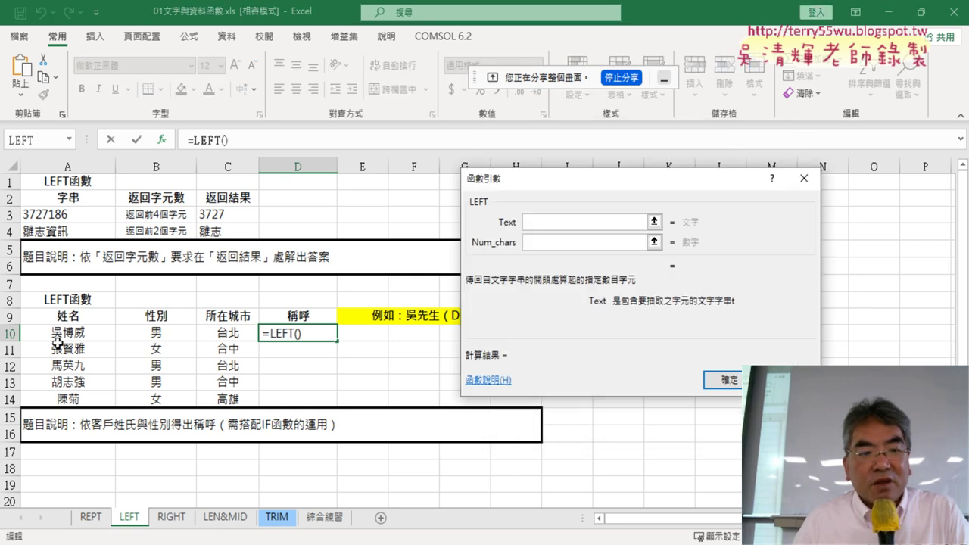
click(61, 333)
click(567, 245)
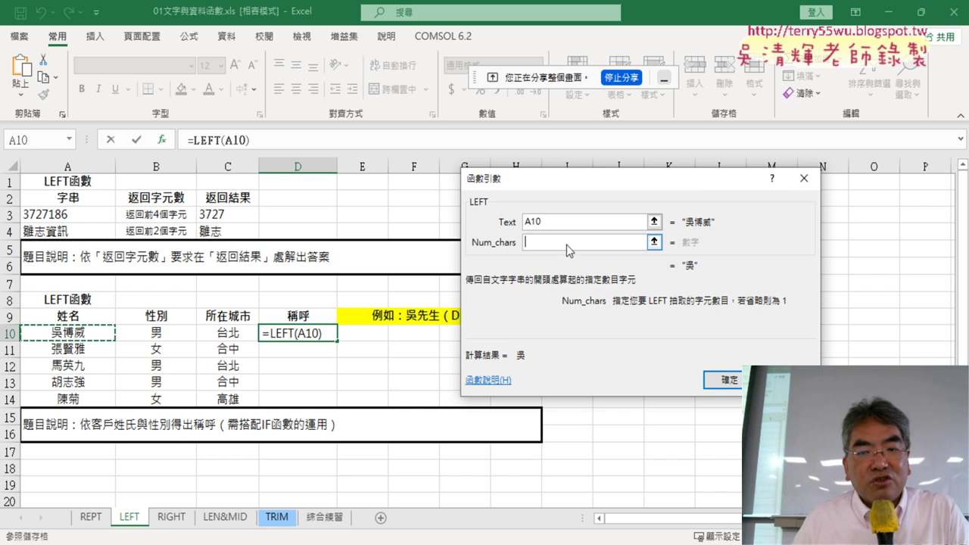
text(1)
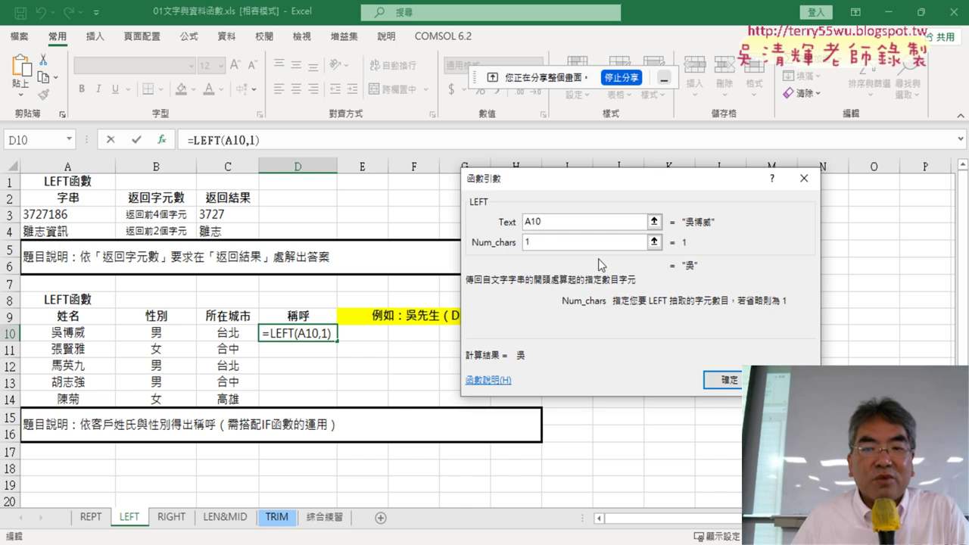
click(724, 380)
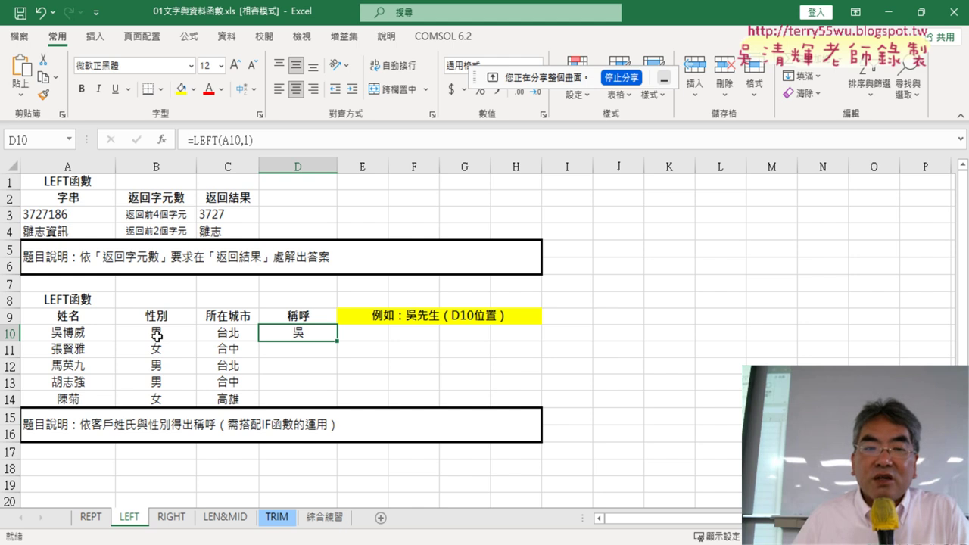
Append &"先生" to D10's formula and fill it down to D14, giving 吳先生 through 陳先生.
click(338, 143)
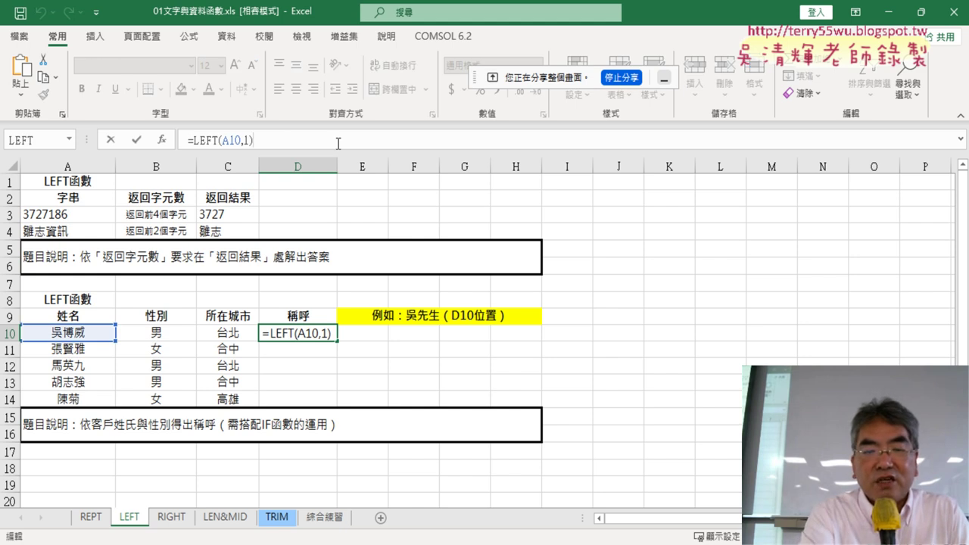
text(&)
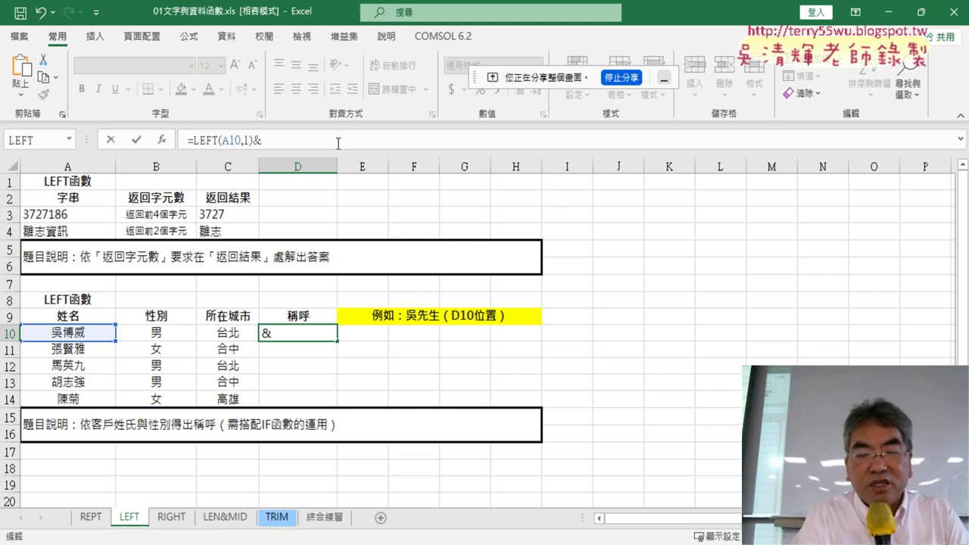
text(")
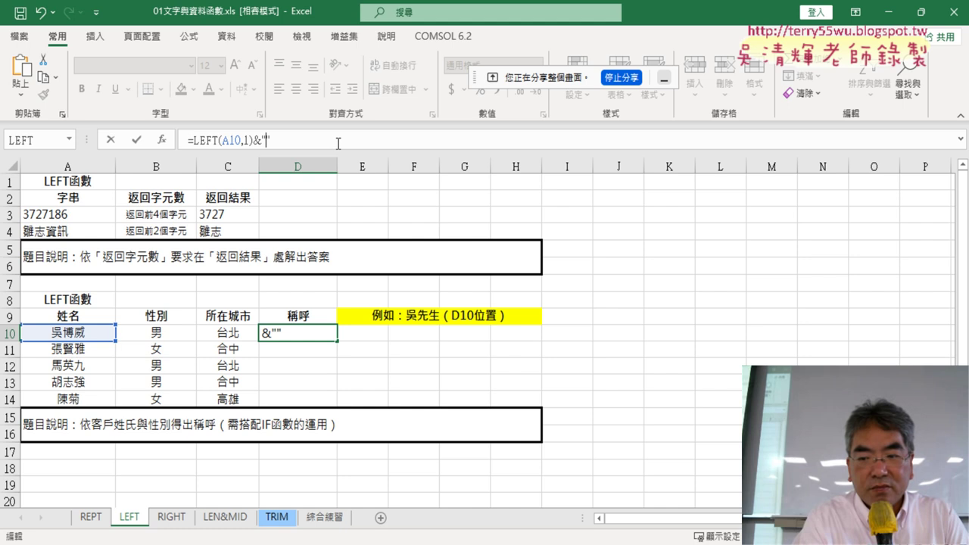
text(vu)
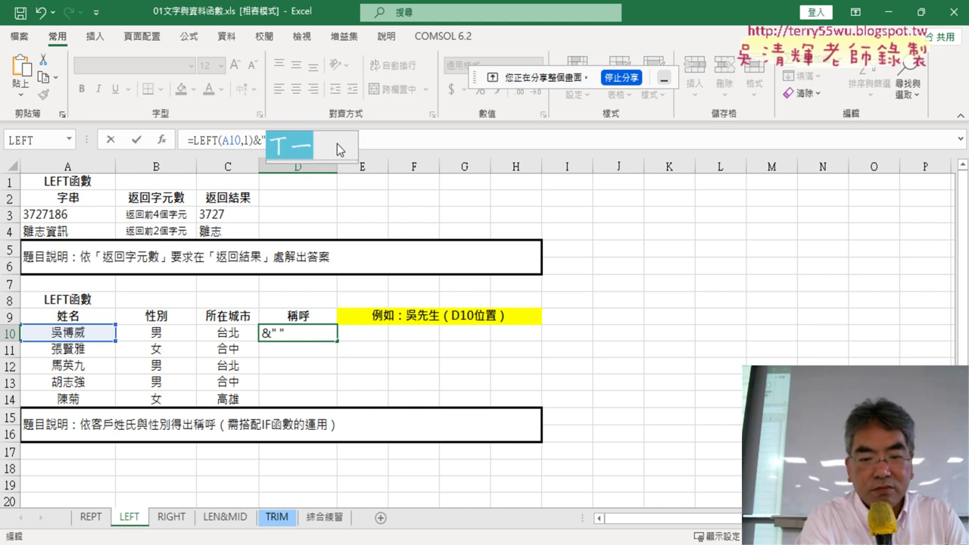
text(0)
key(space)
text(g/)
key(space)
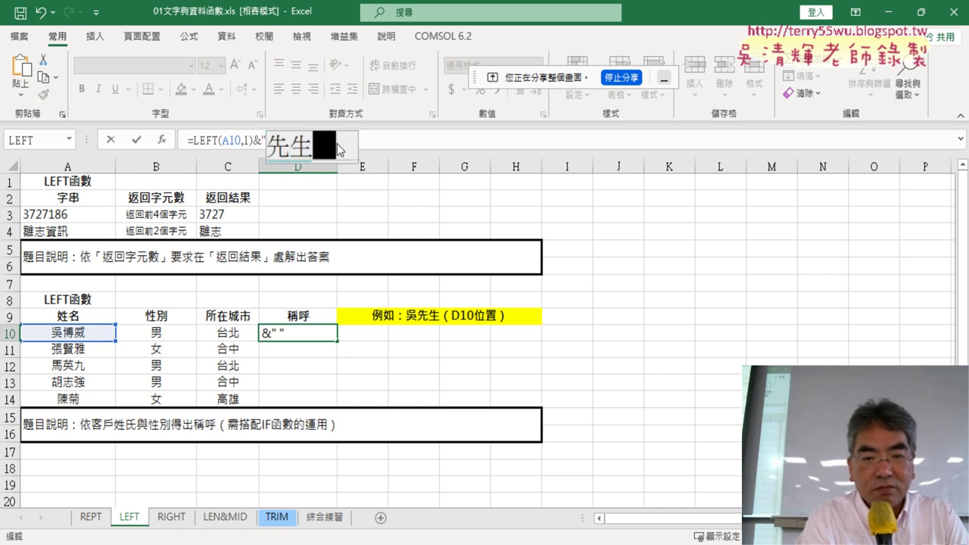
key(Return)
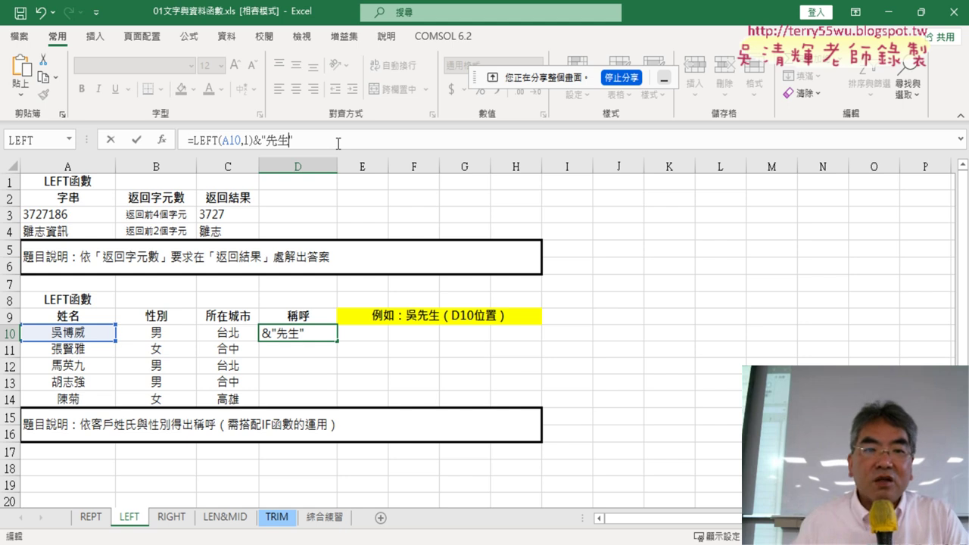
drag(253, 141, 301, 141)
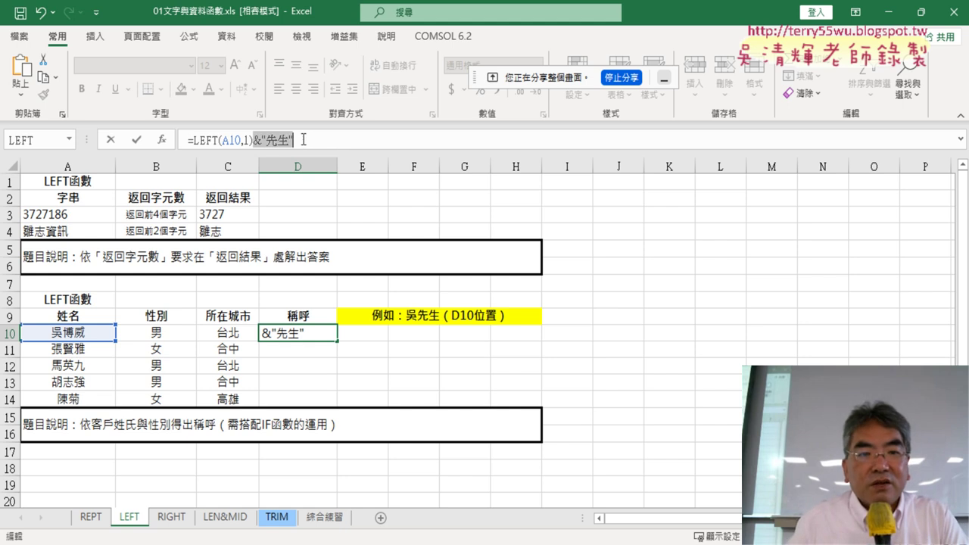
click(136, 141)
drag(339, 342, 339, 406)
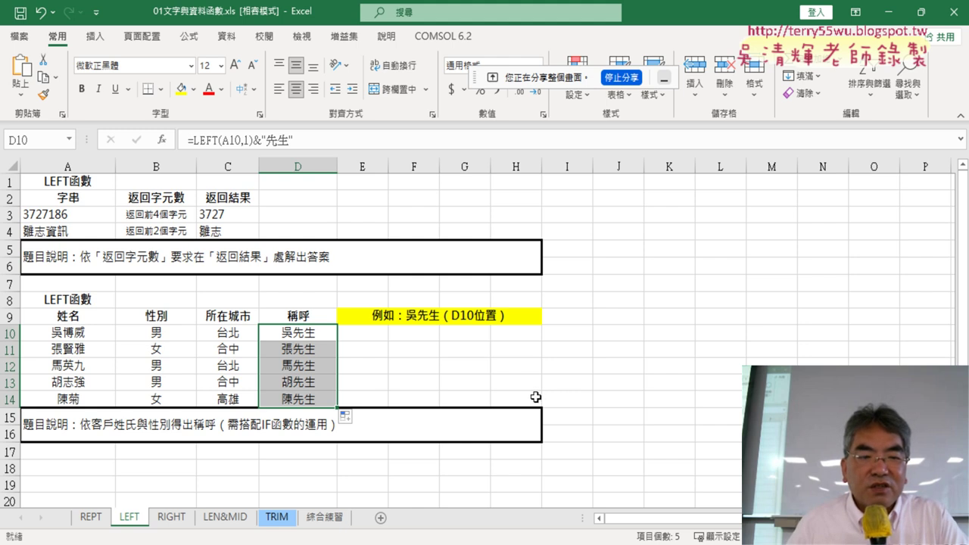
Inspect D11's copied formula, noting female rows like B11 also receive 先生.
click(301, 334)
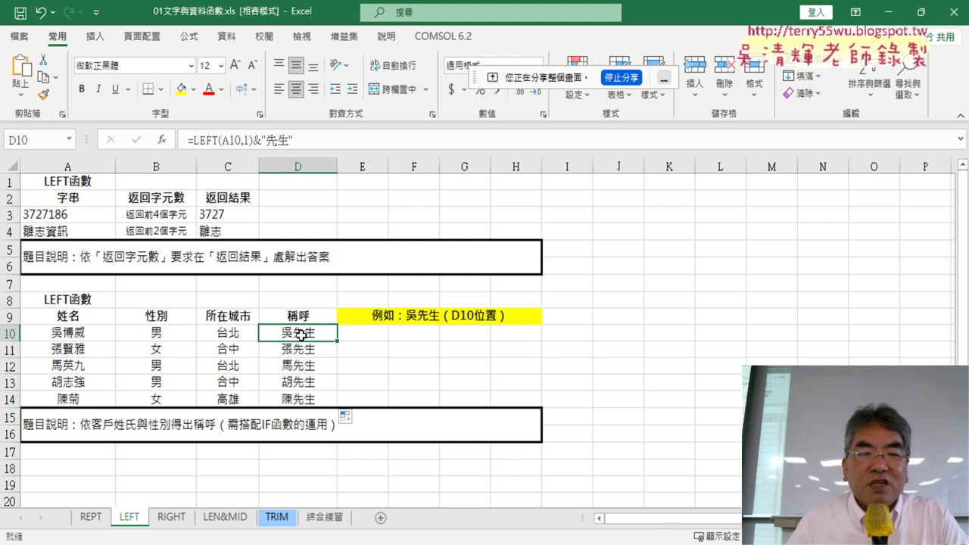
click(166, 352)
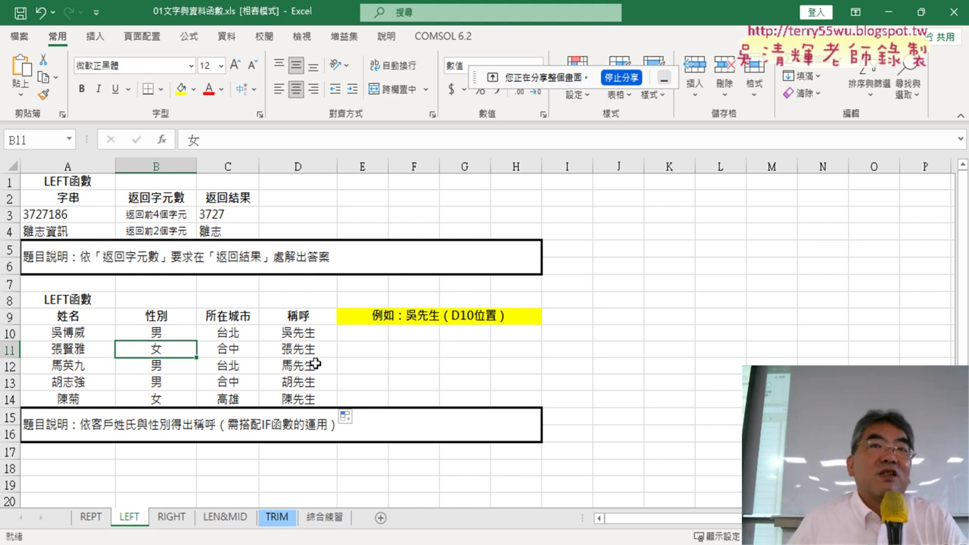
click(313, 352)
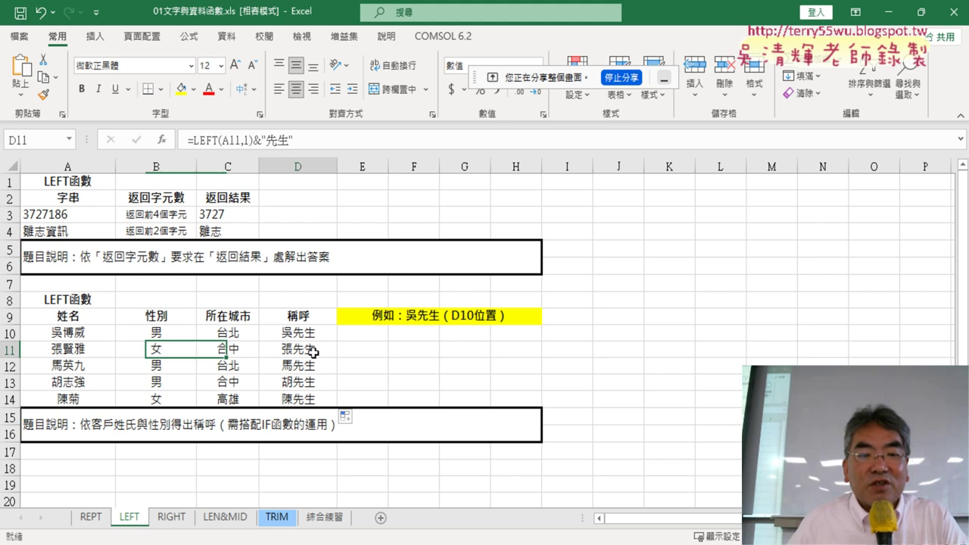
double_click(313, 352)
drag(295, 350, 316, 351)
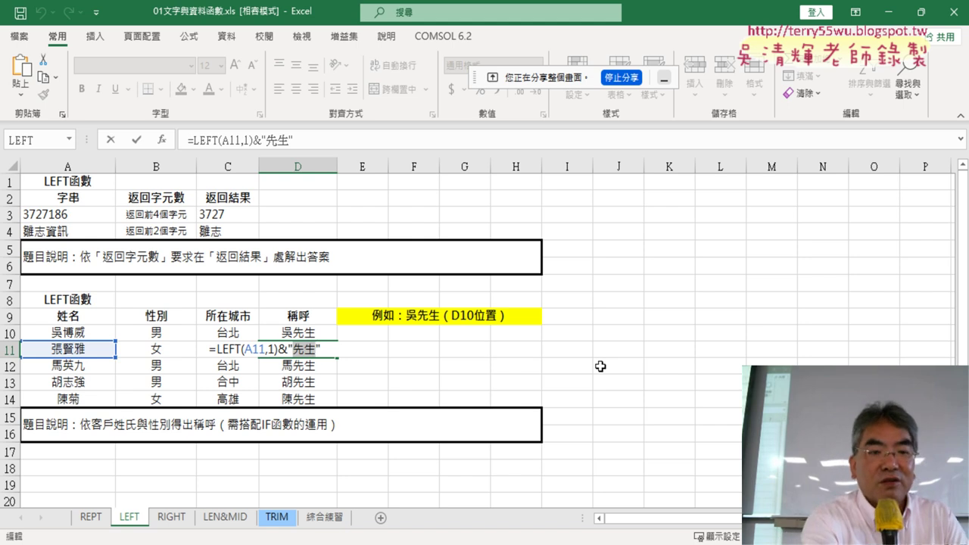
key(ctrl+Return)
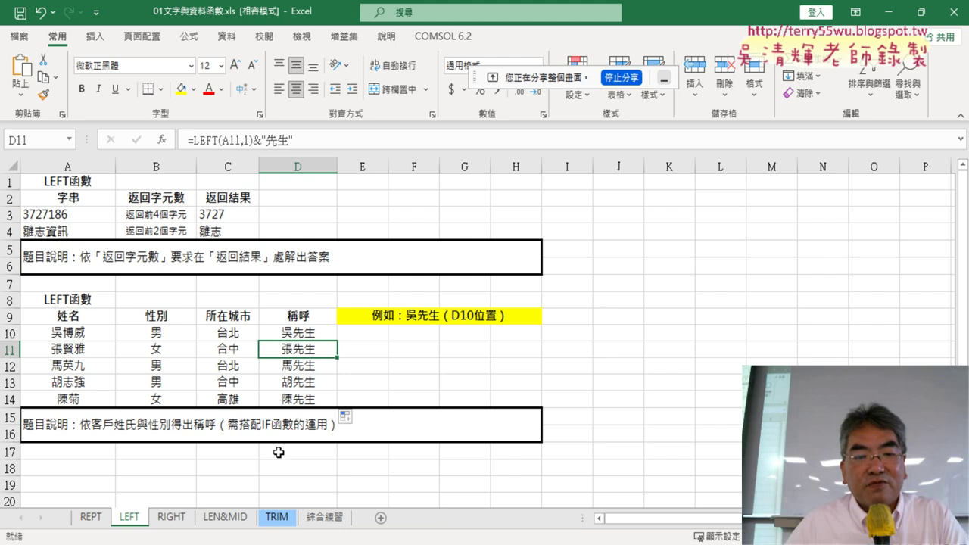
double_click(265, 425)
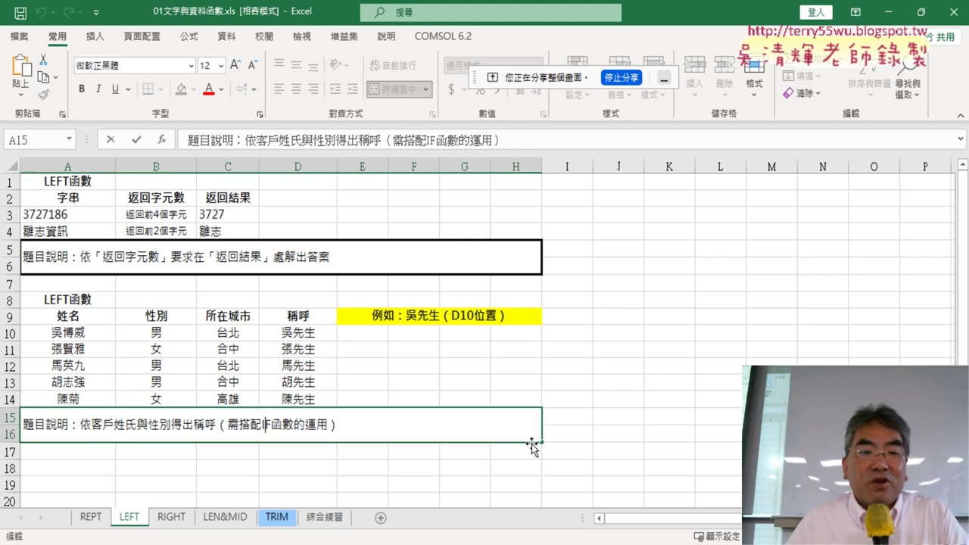
Select D10 and highlight the fixed "先生" text in its formula.
click(323, 332)
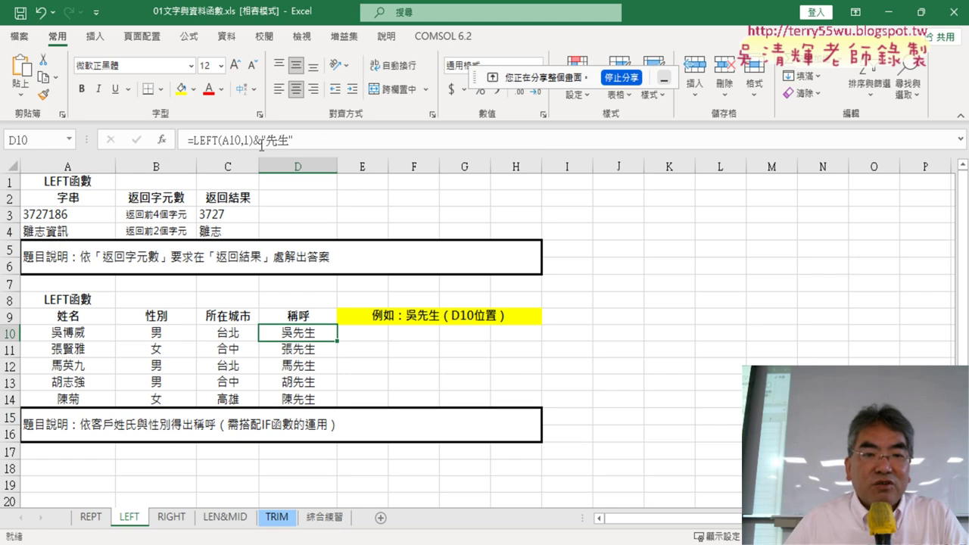
drag(259, 140, 310, 144)
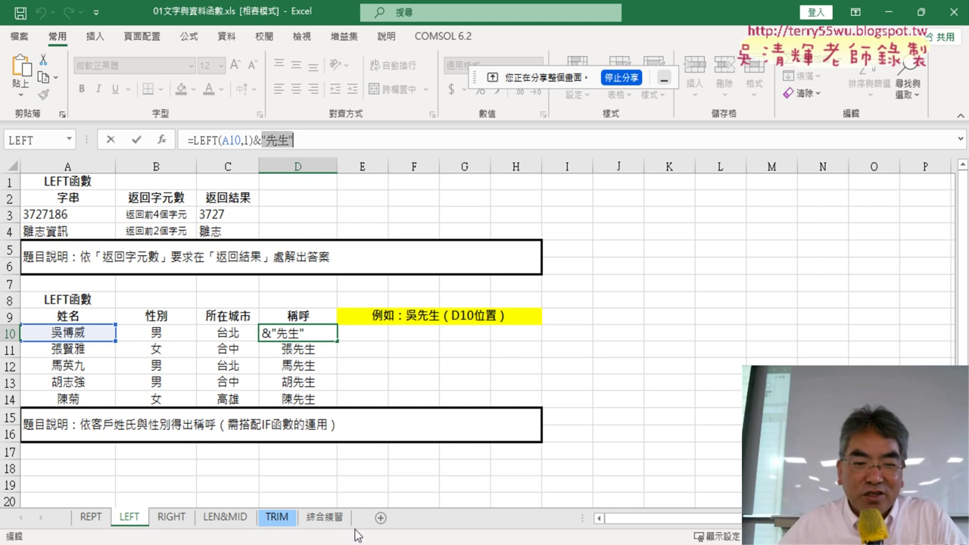
In the Google Docs notes, scroll to section 3 and select the red question paragraph.
click(371, 498)
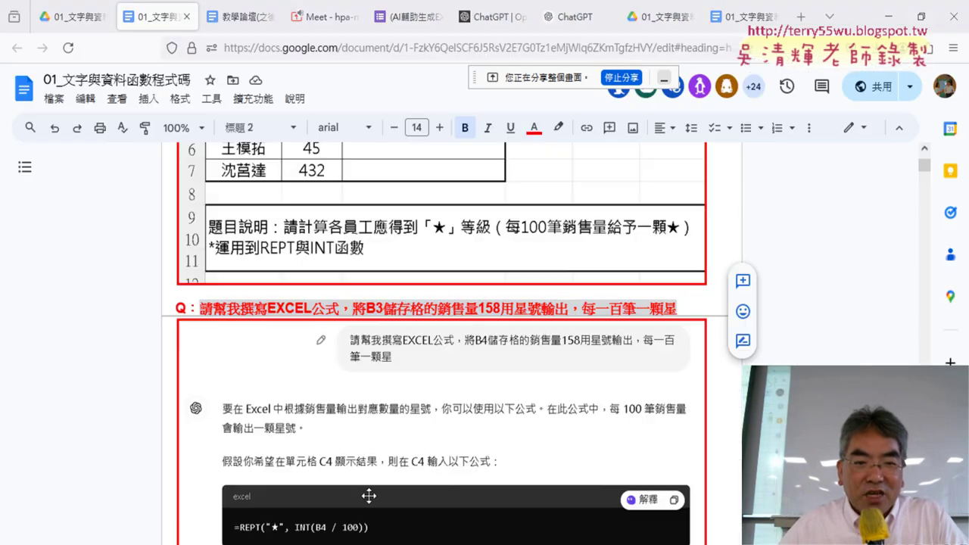
scroll(642, 330, down, 4)
scroll(644, 331, down, 2)
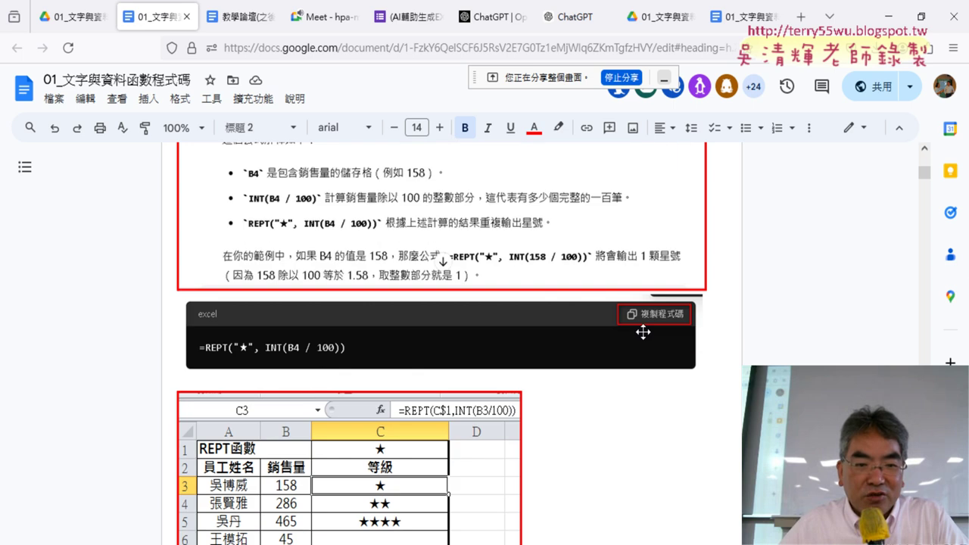
scroll(644, 331, down, 2)
scroll(645, 332, down, 4)
scroll(506, 290, down, 1)
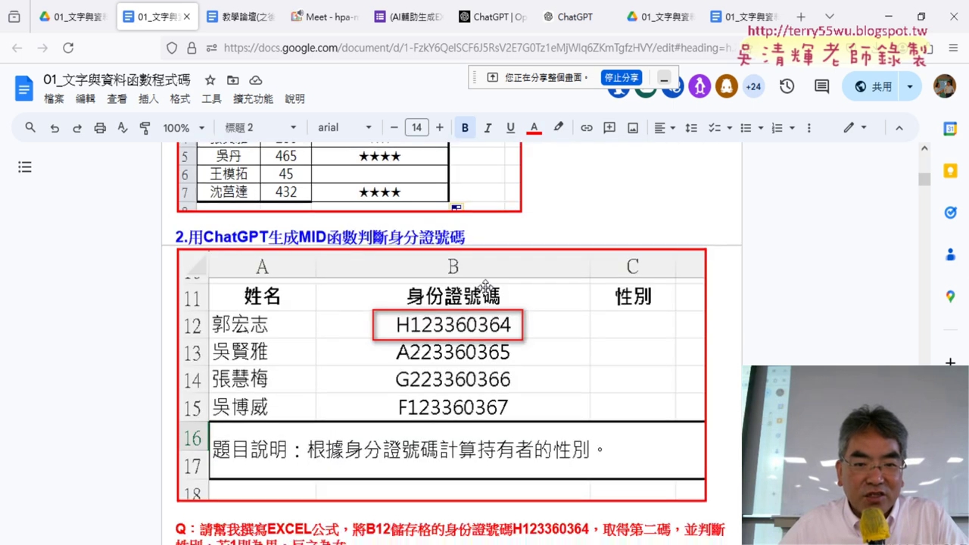
scroll(506, 291, down, 3)
scroll(506, 289, down, 2)
scroll(506, 288, down, 3)
scroll(506, 289, down, 1)
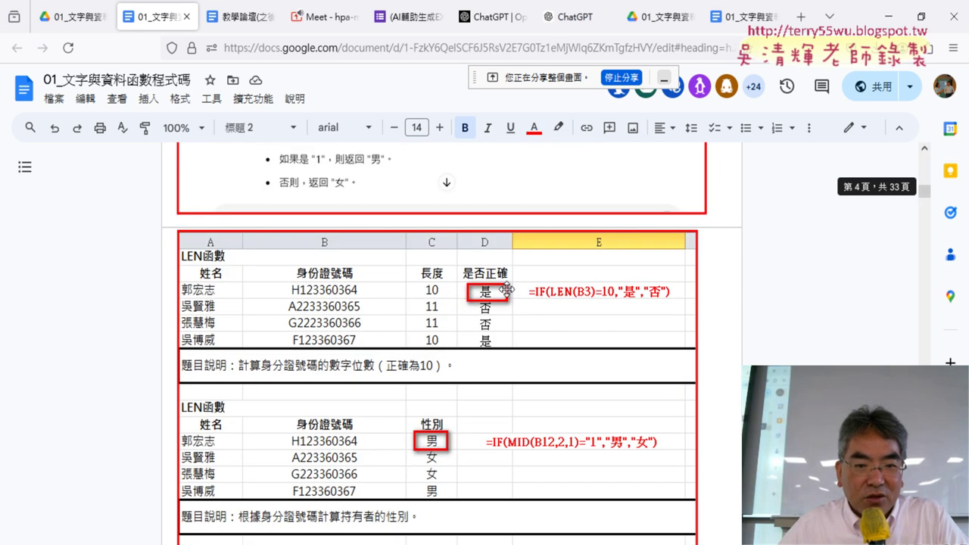
scroll(506, 289, down, 2)
scroll(506, 288, down, 2)
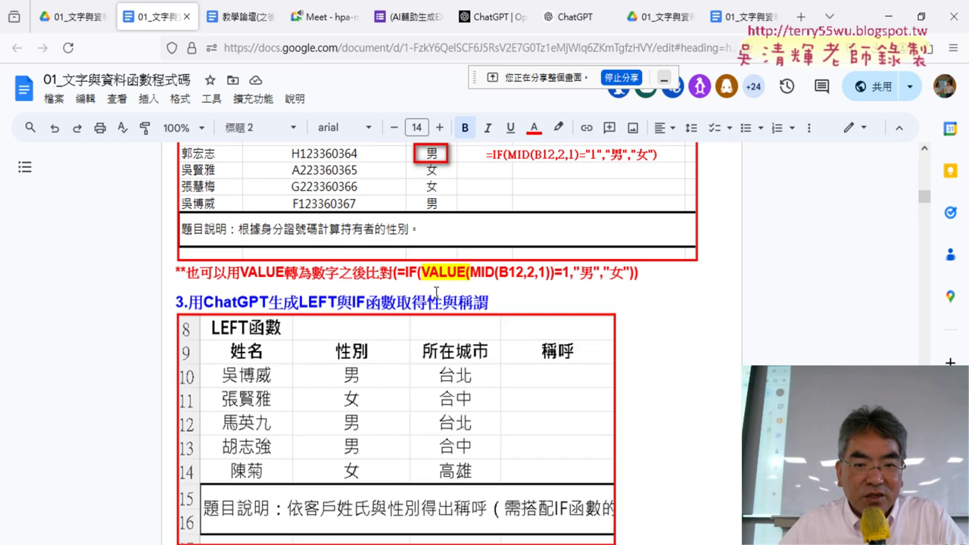
scroll(340, 287, down, 1)
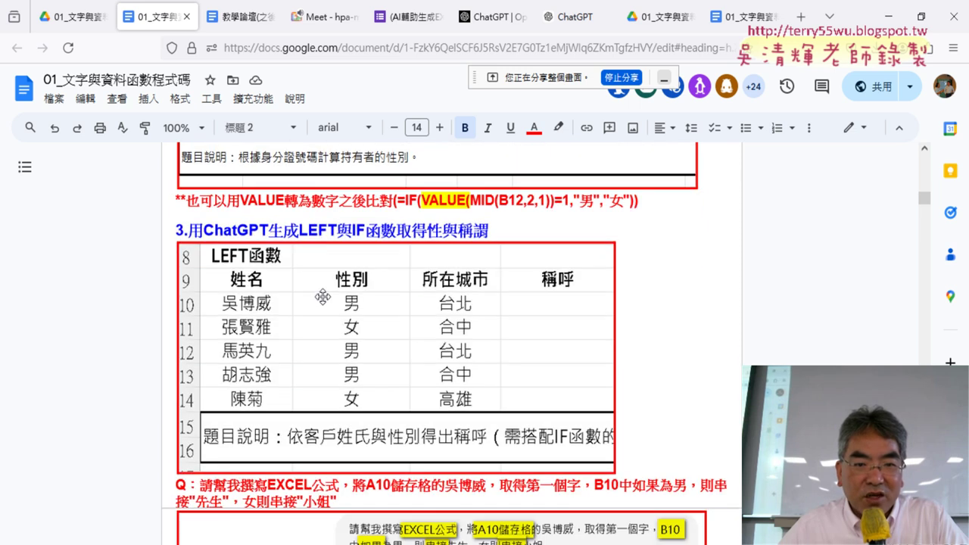
scroll(561, 353, down, 3)
scroll(563, 352, down, 1)
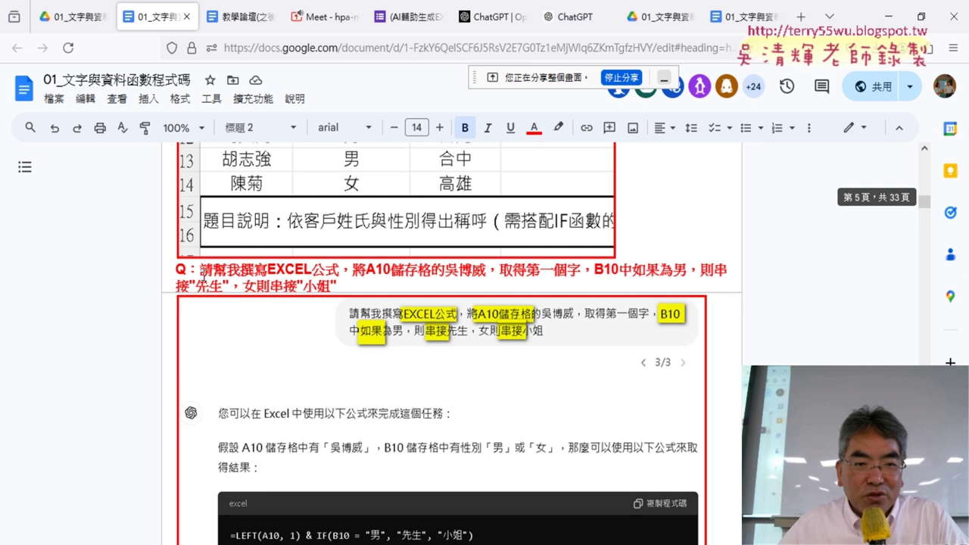
mouse_move(202, 269)
mouse_down()
mouse_move(337, 286)
mouse_move(379, 278)
mouse_up()
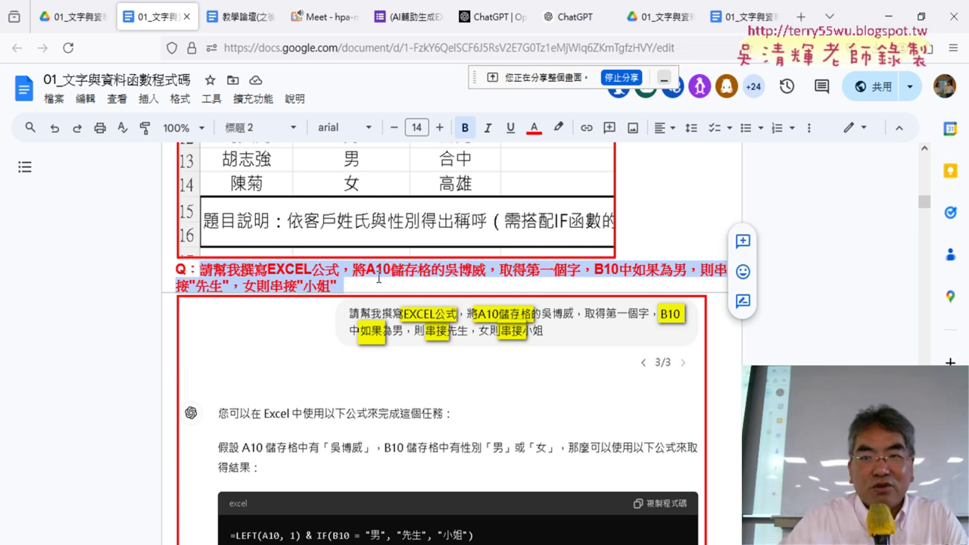
Paste the formula request into a new ChatGPT message and place the browser beside the Excel sheet.
click(580, 18)
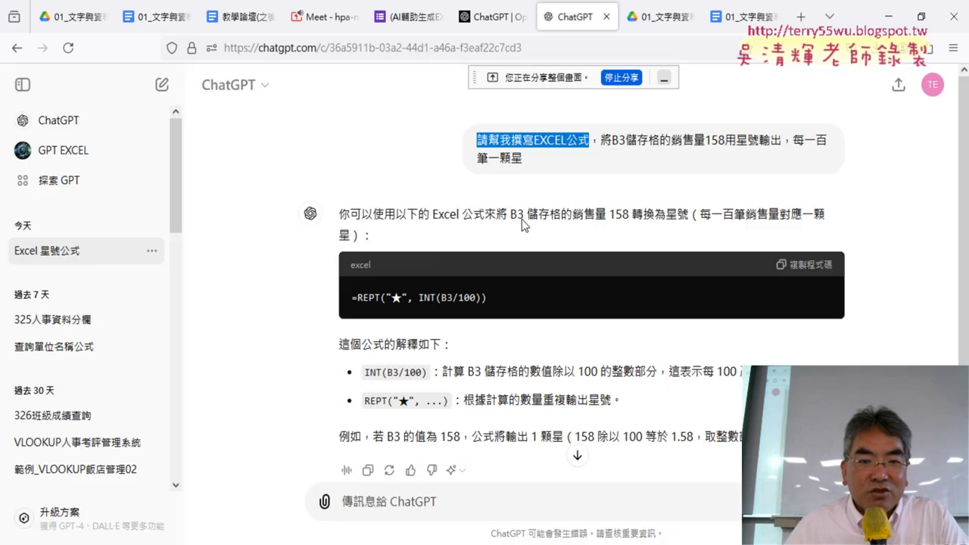
scroll(514, 279, down, 1)
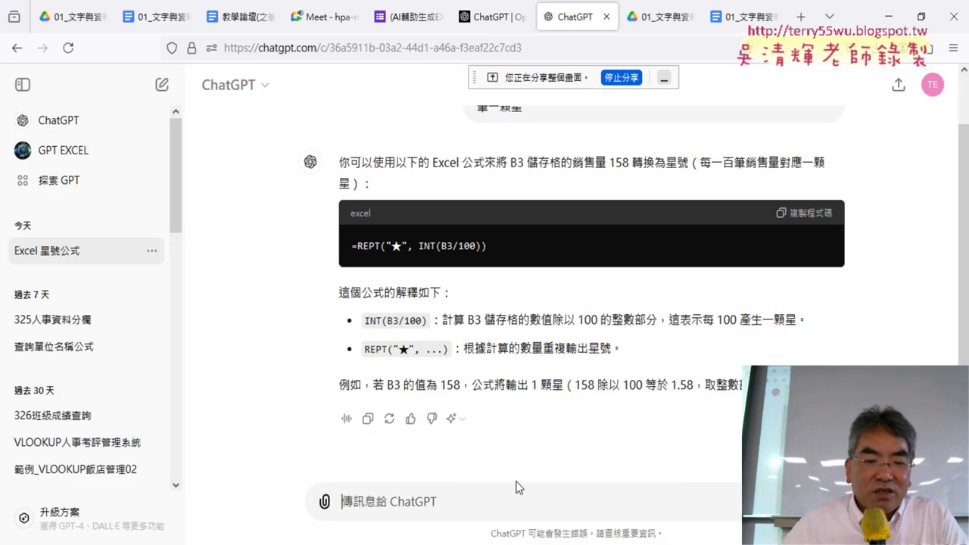
click(515, 487)
key(ctrl+v)
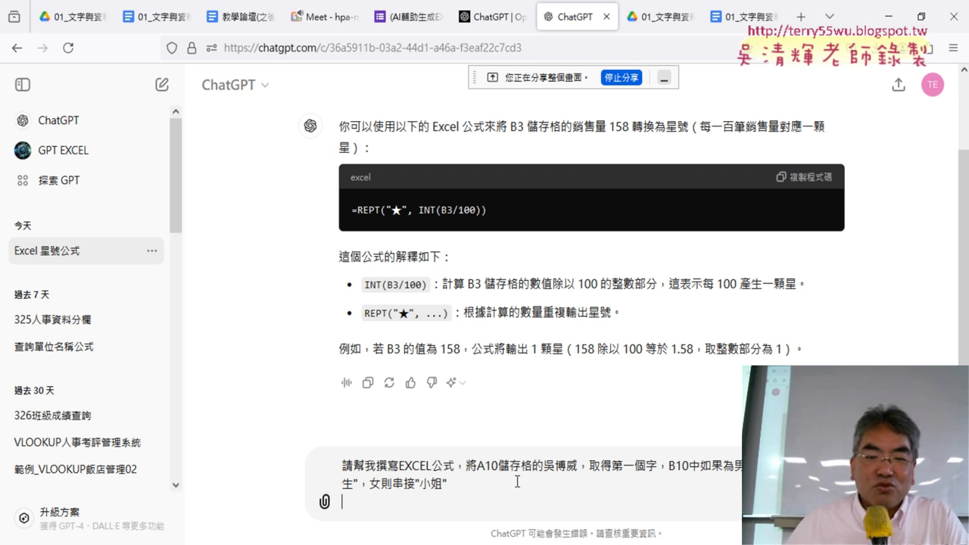
double_click(856, 15)
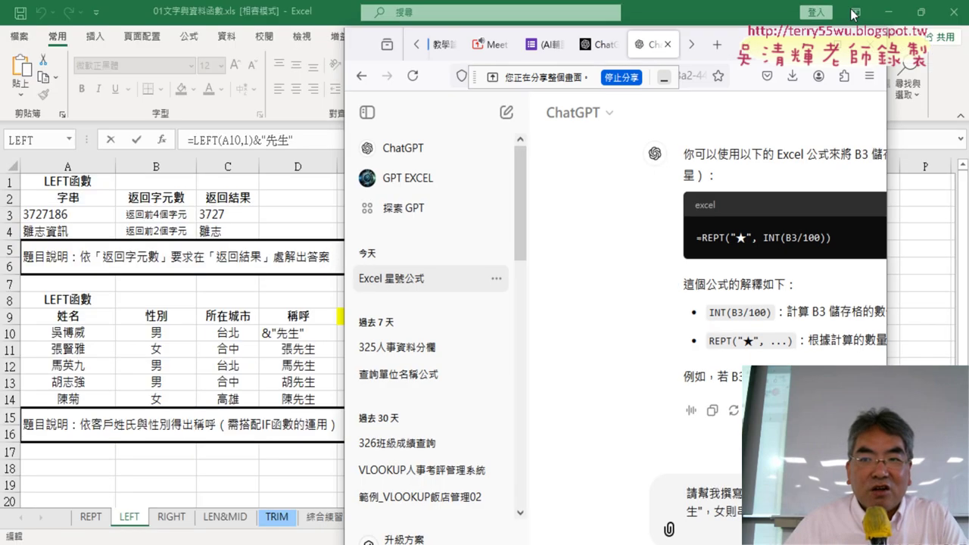
drag(757, 44, 831, 32)
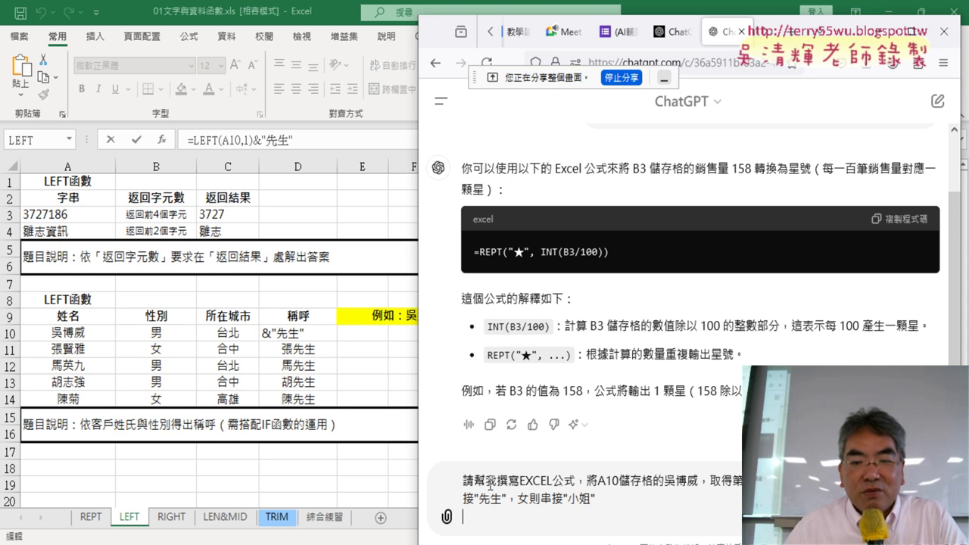
drag(574, 483, 464, 482)
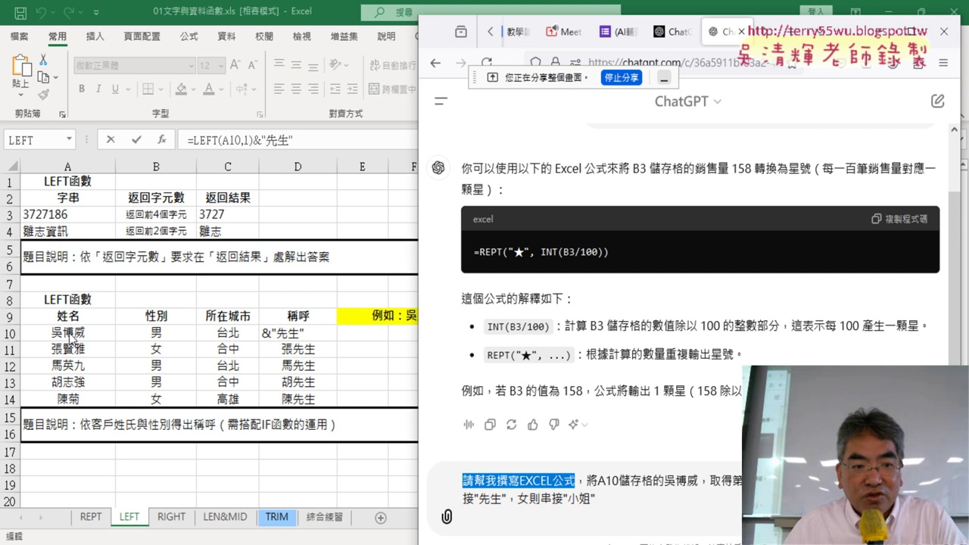
mouse_move(588, 482)
mouse_down()
mouse_move(700, 482)
mouse_move(690, 485)
mouse_up()
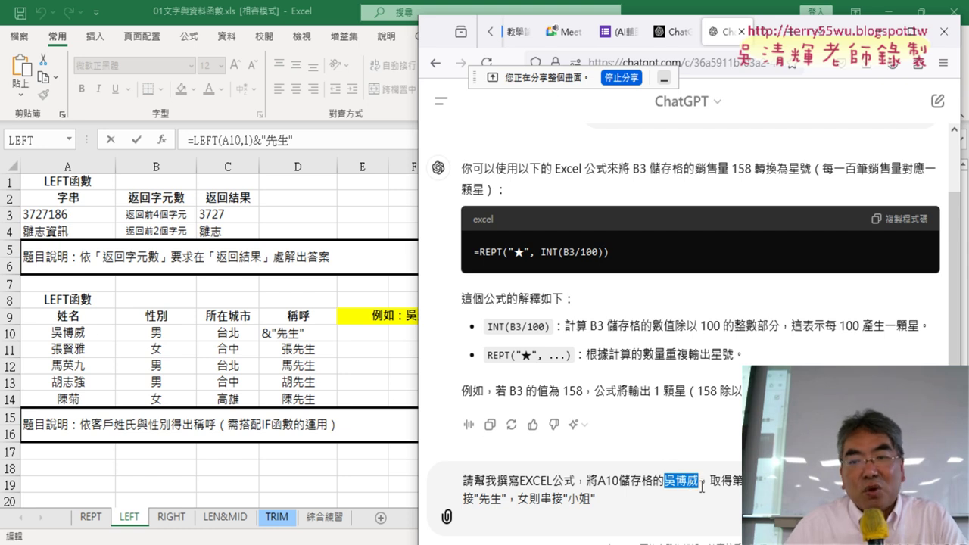
drag(710, 481, 765, 482)
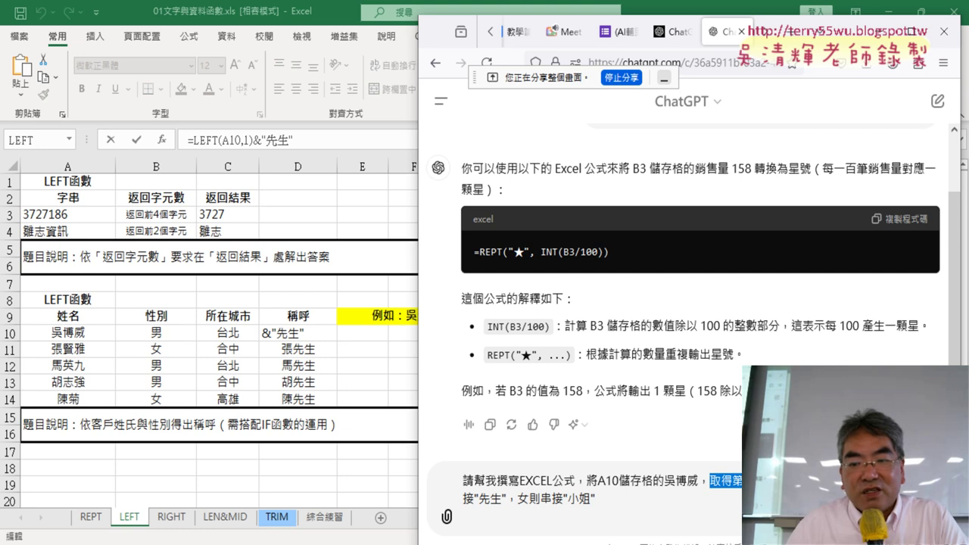
drag(587, 480, 765, 481)
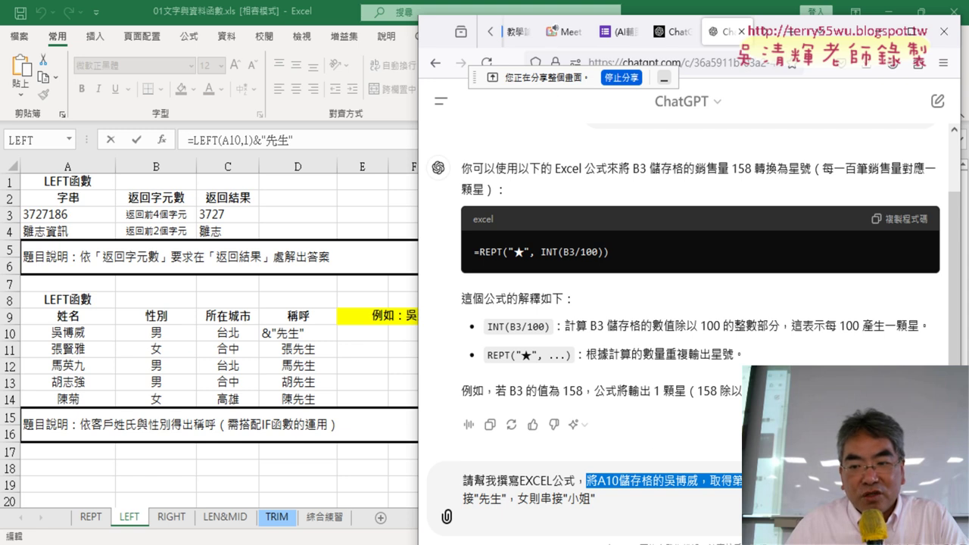
click(765, 482)
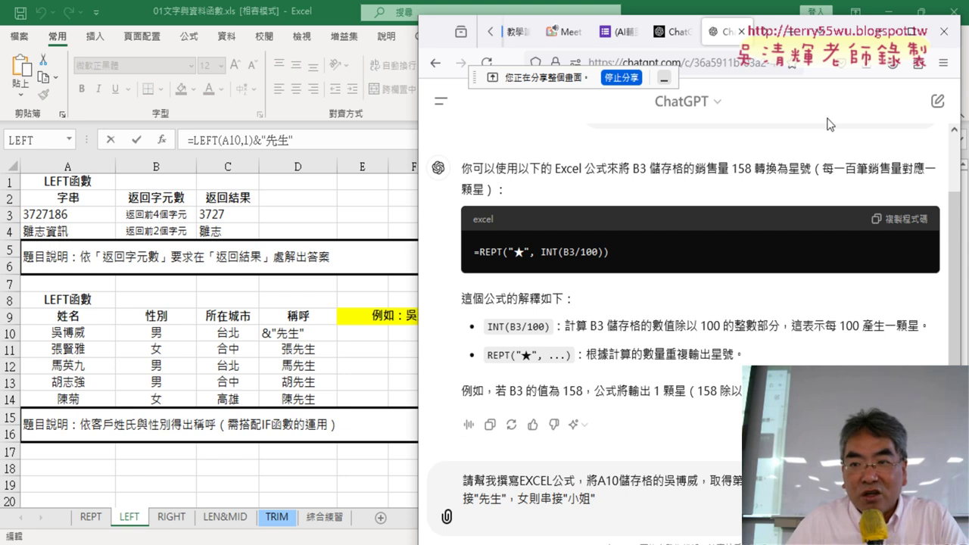
Highlight the clause adding 小姐 for 女, then send the request to ChatGPT.
drag(848, 38, 799, 38)
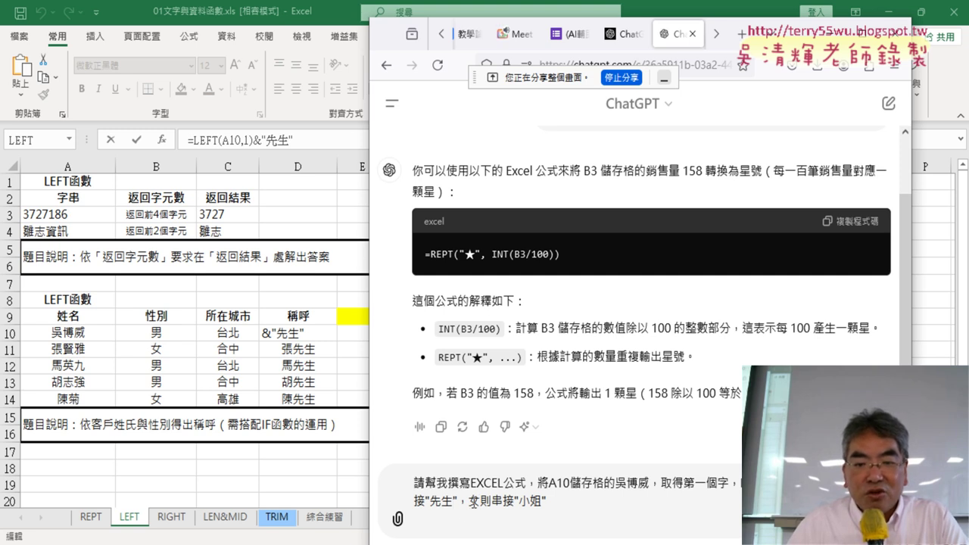
drag(473, 502, 483, 505)
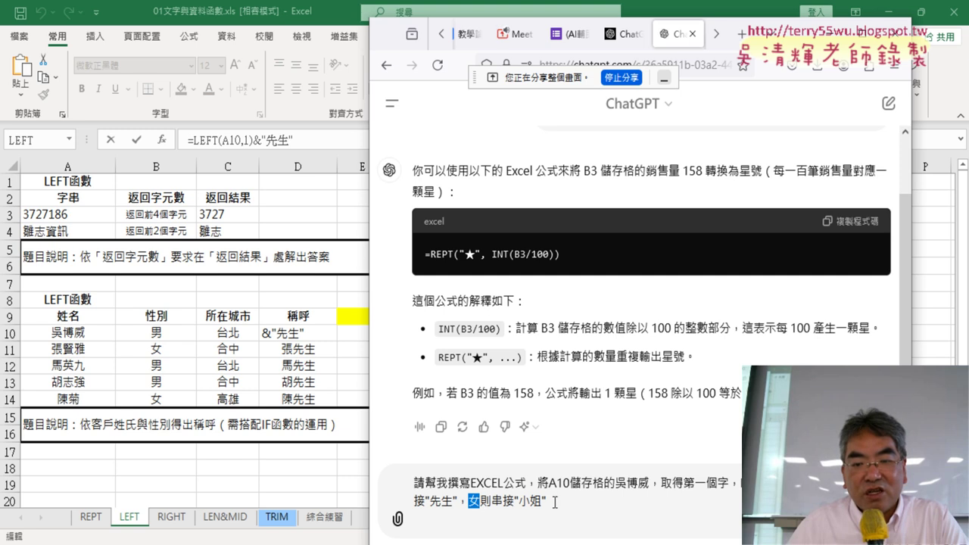
drag(555, 502, 456, 502)
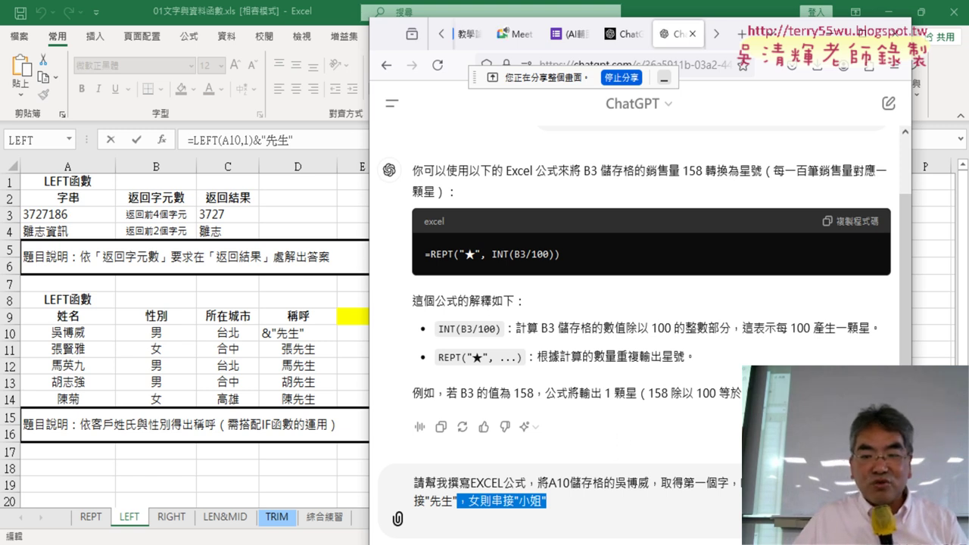
click(549, 501)
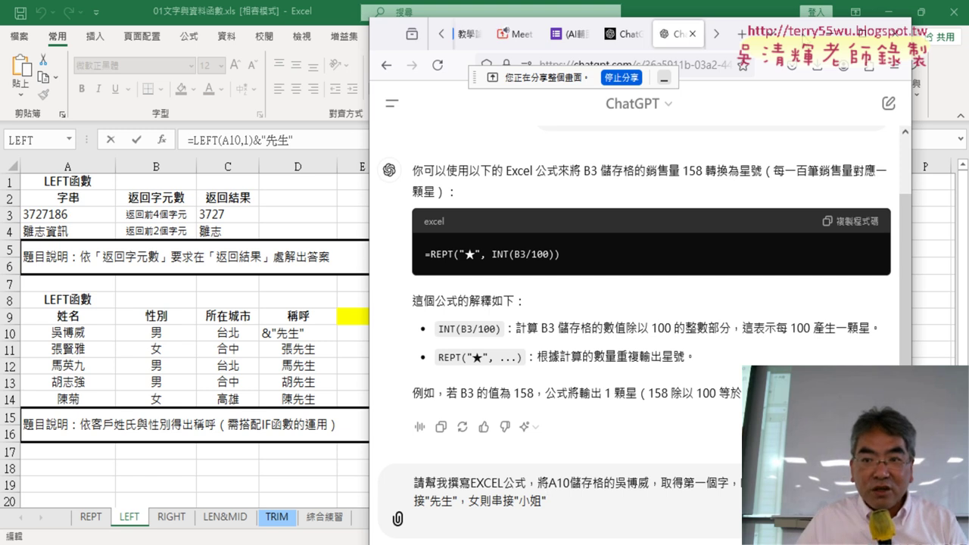
drag(530, 19, 565, 17)
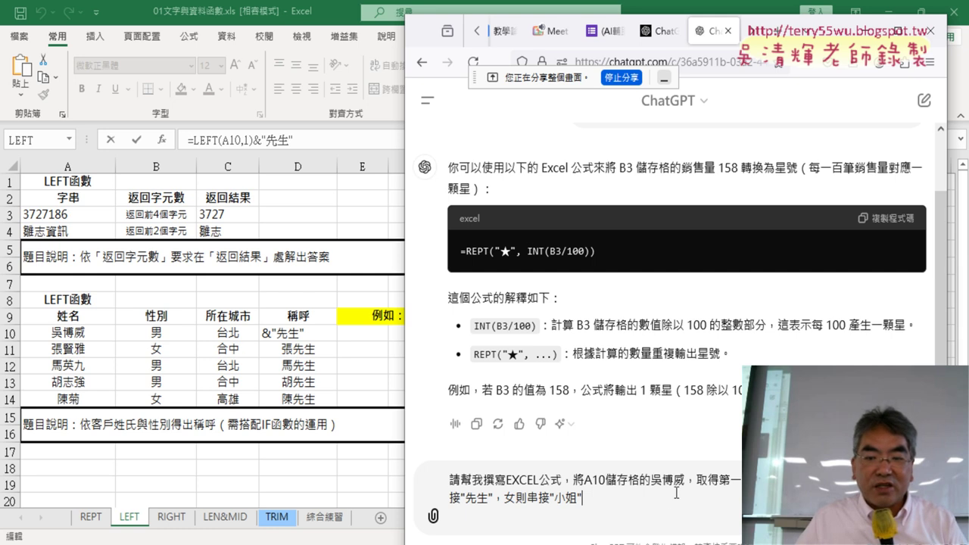
key(shift+Return)
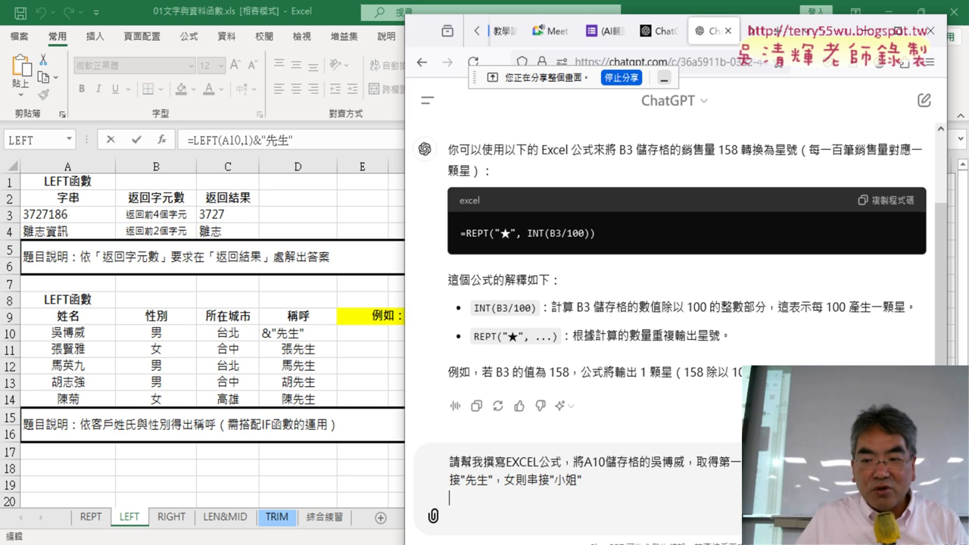
key(Return)
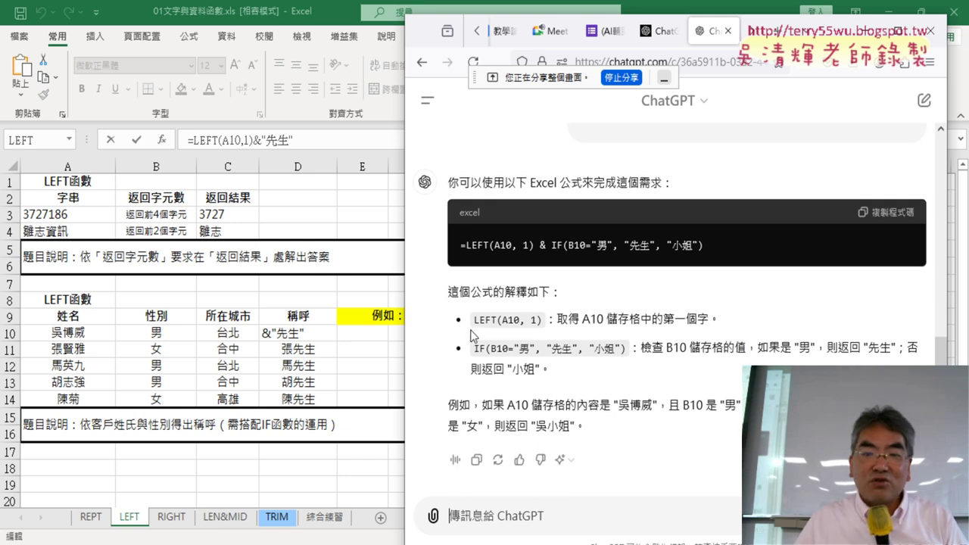
Review the LEFT and IF explanation, then copy =LEFT(A10, 1) & IF(B10="男", "先生", "小姐") from the reply.
drag(471, 319, 729, 321)
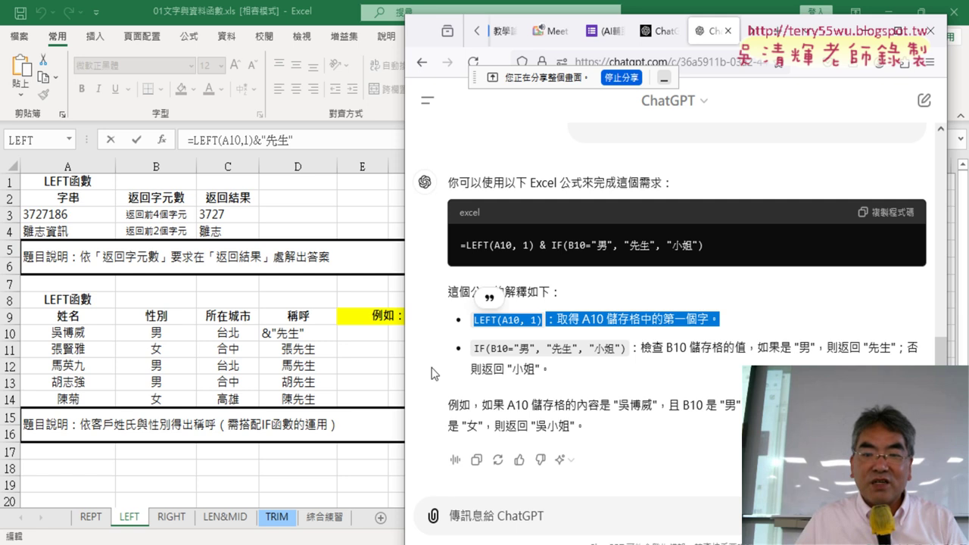
drag(475, 350, 627, 349)
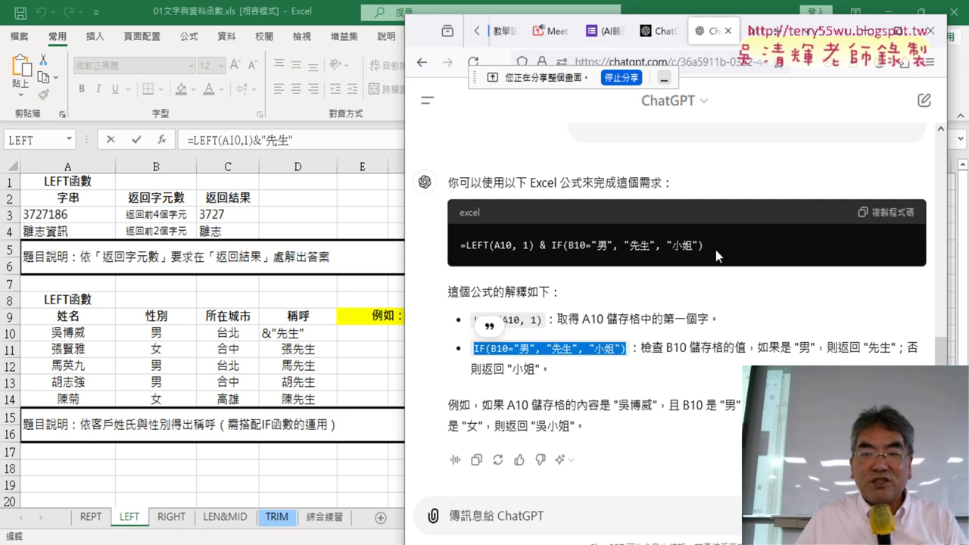
drag(714, 250, 458, 264)
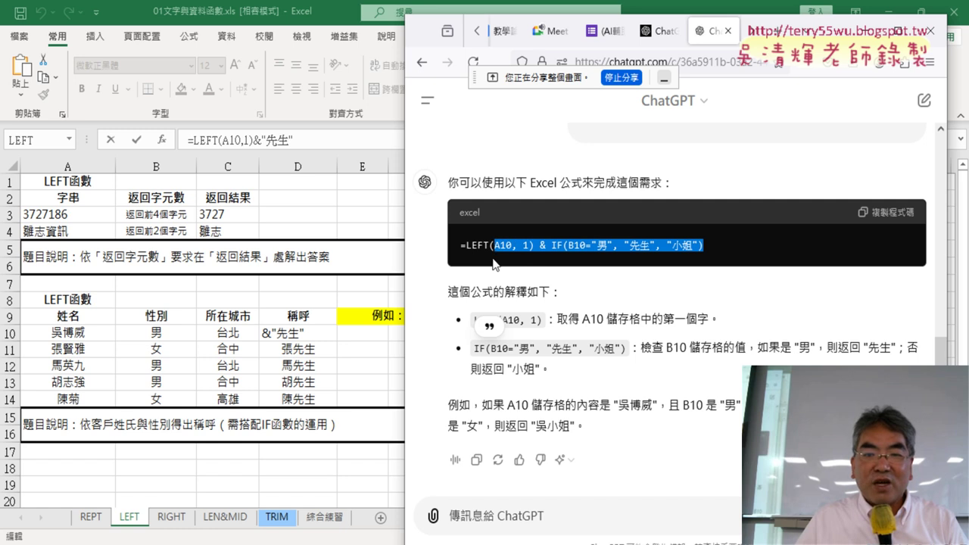
right_click(550, 248)
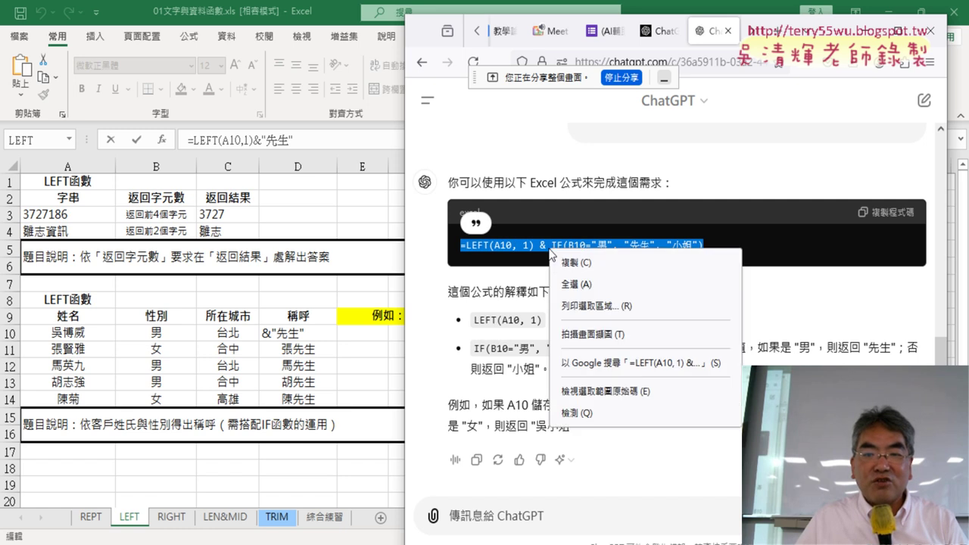
click(577, 264)
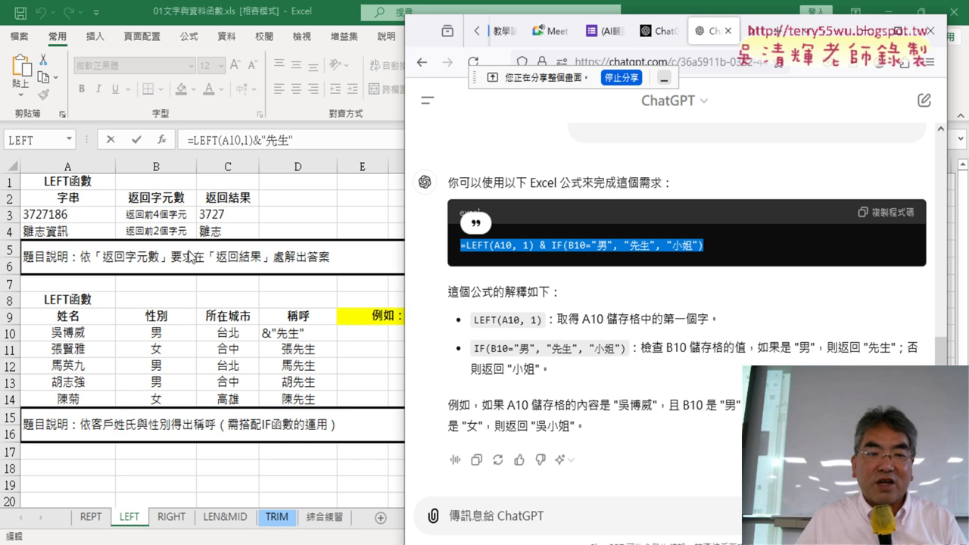
Back in Excel, clear the old salutations from D10:D14.
click(111, 144)
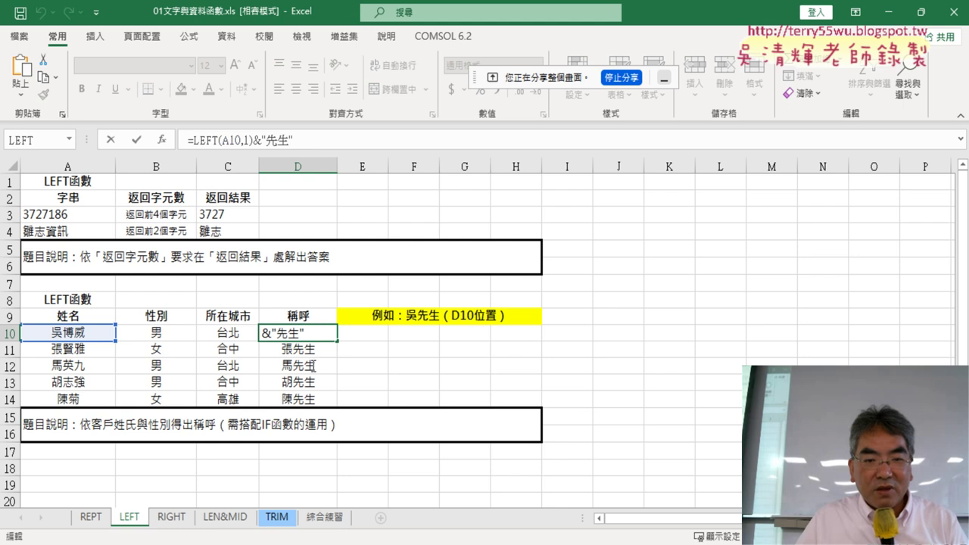
key(Return)
drag(310, 333, 319, 400)
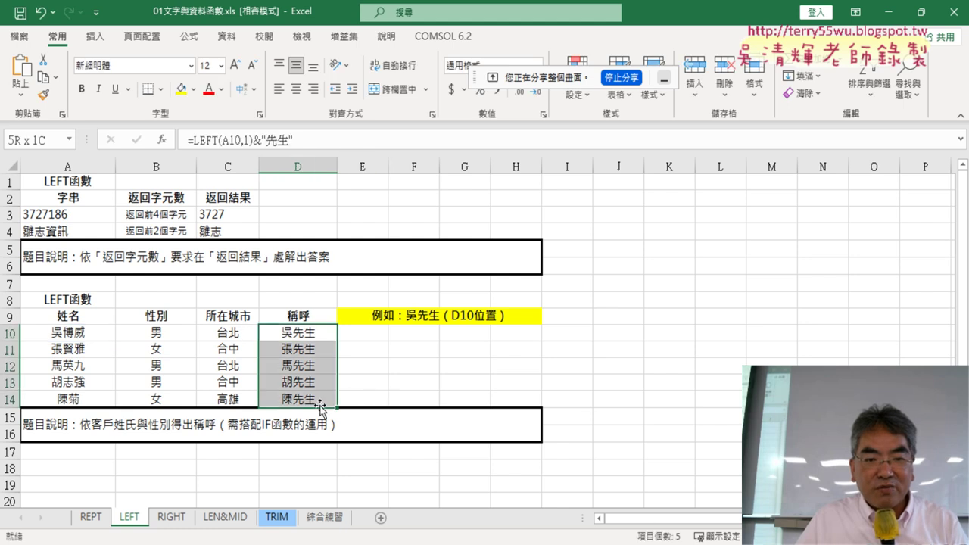
key(Delete)
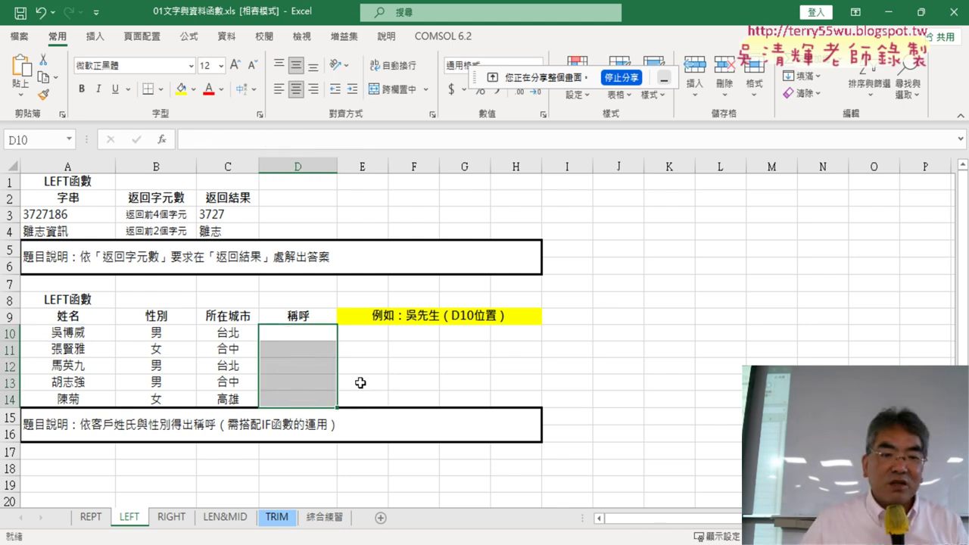
Paste the LEFT-and-IF formula into D10 and fill it down to D14.
click(313, 336)
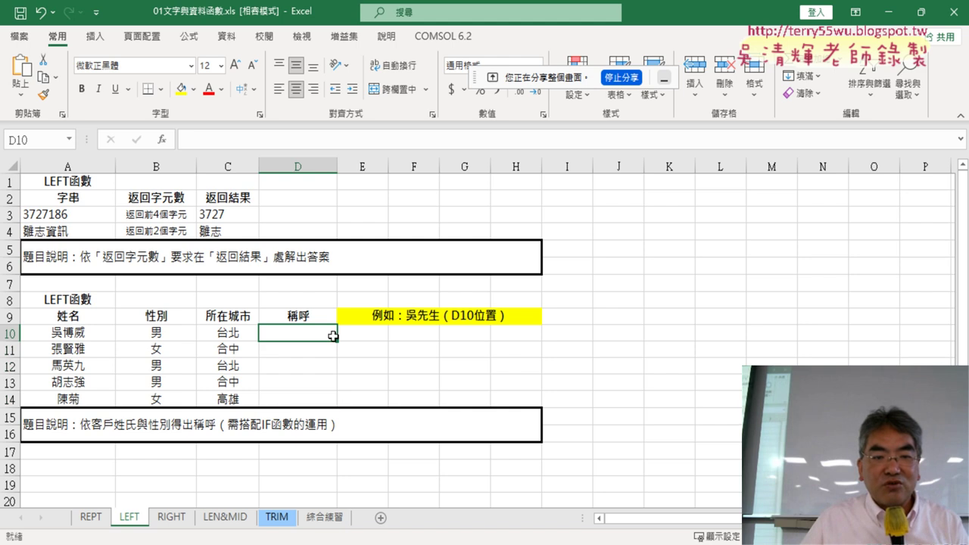
click(216, 140)
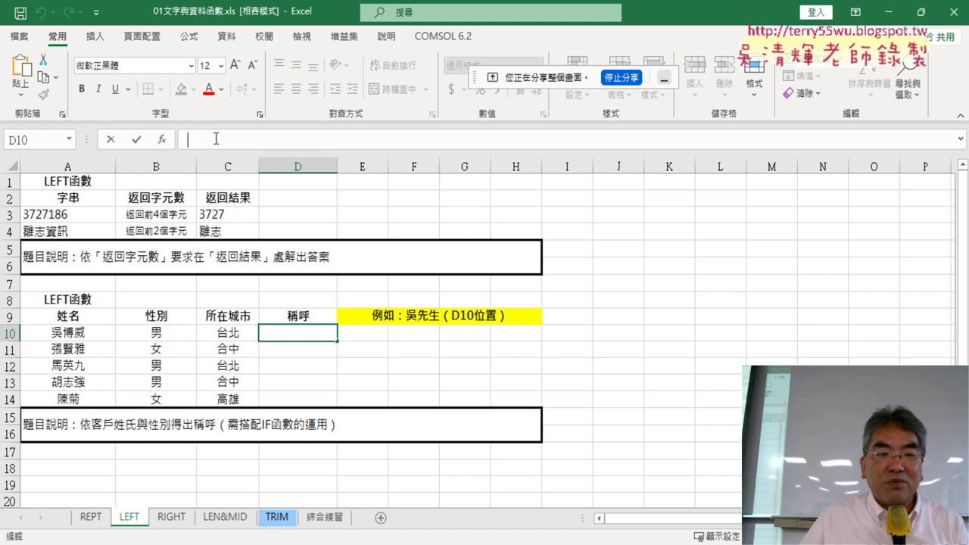
key(ctrl+v)
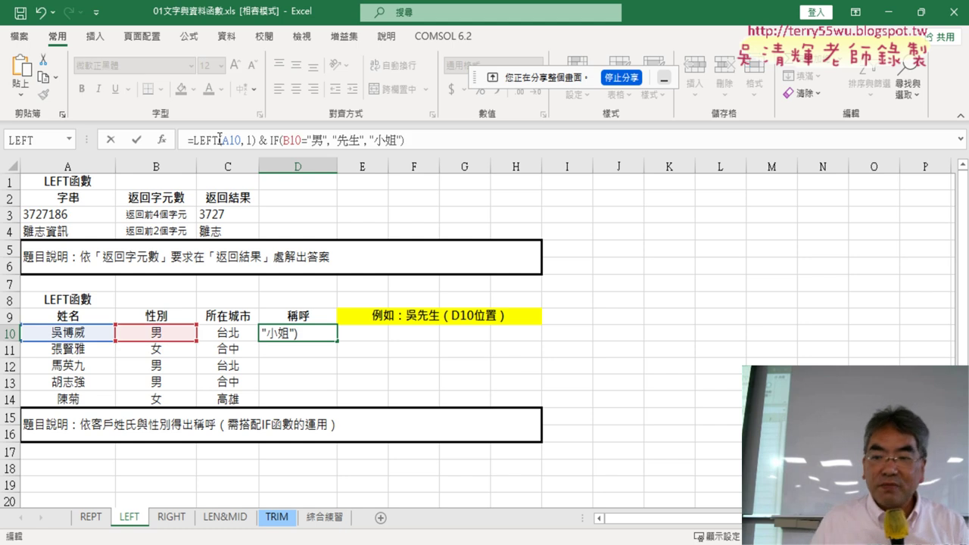
click(137, 140)
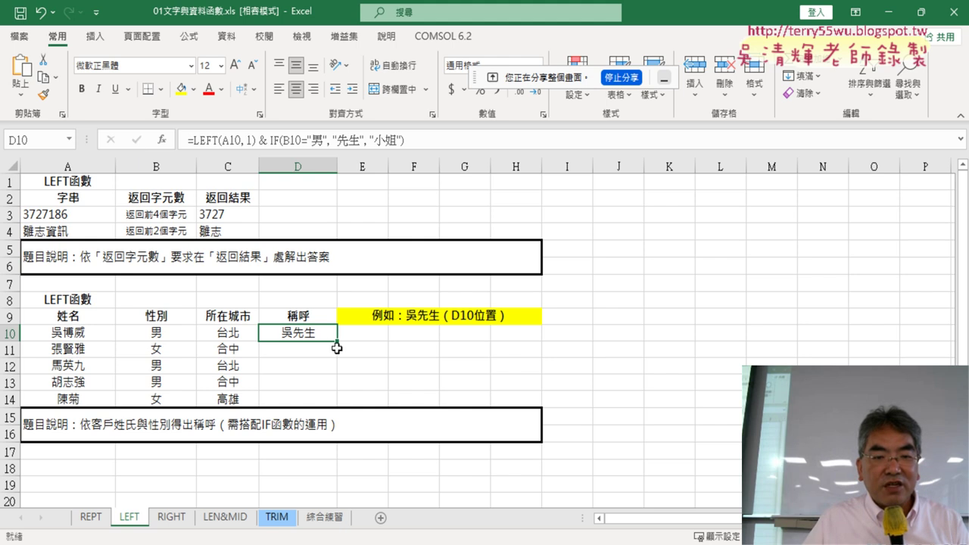
drag(341, 344, 340, 407)
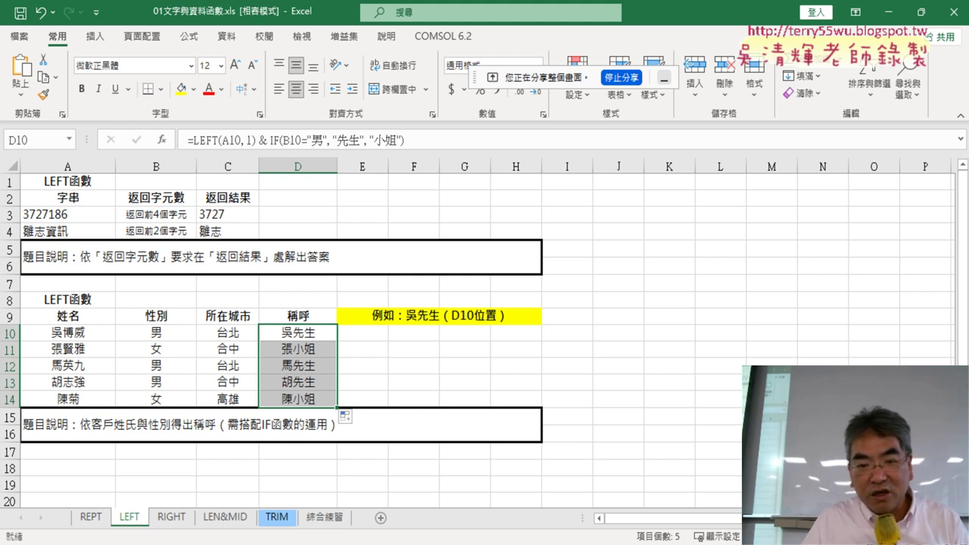
Check the formulas in D11, D14 and D10 to confirm the results.
click(304, 350)
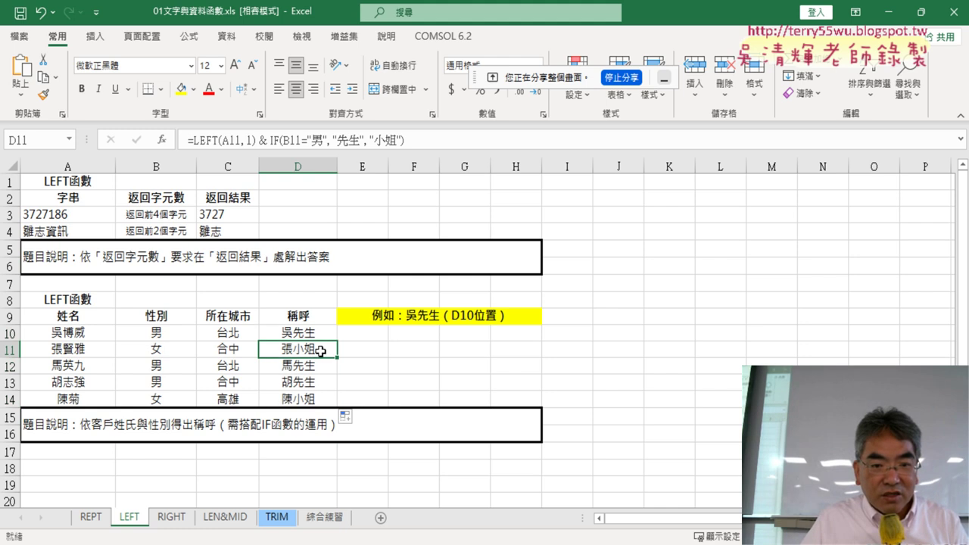
click(317, 398)
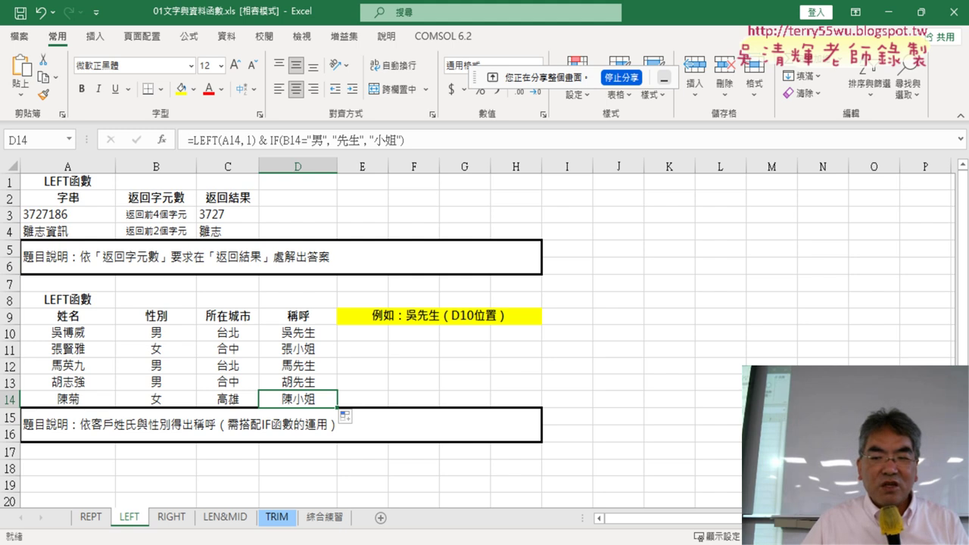
scroll(579, 358, up, 2)
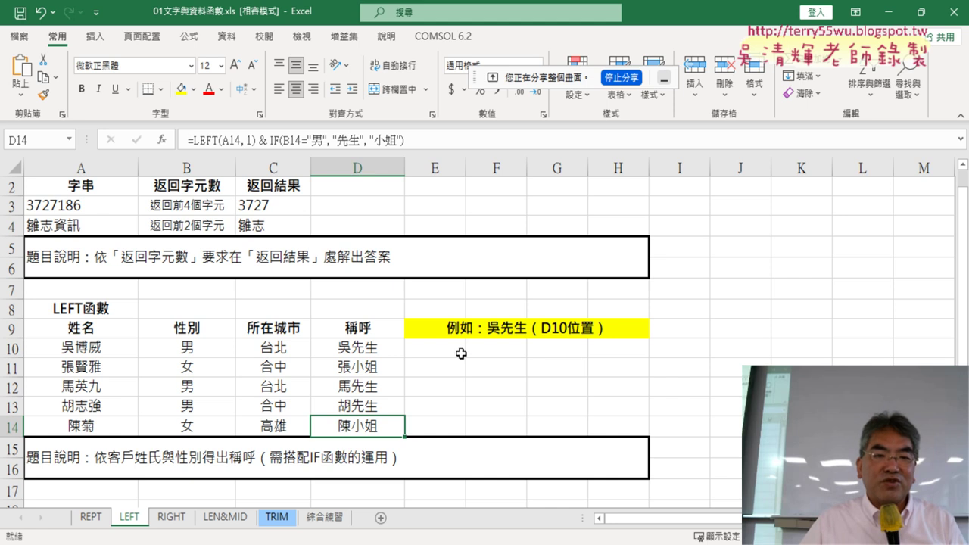
click(382, 349)
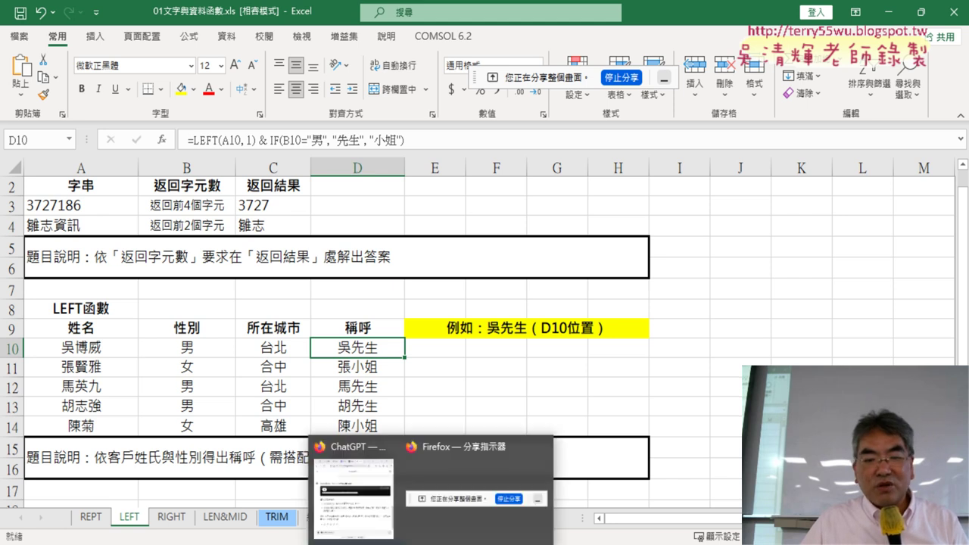
click(354, 489)
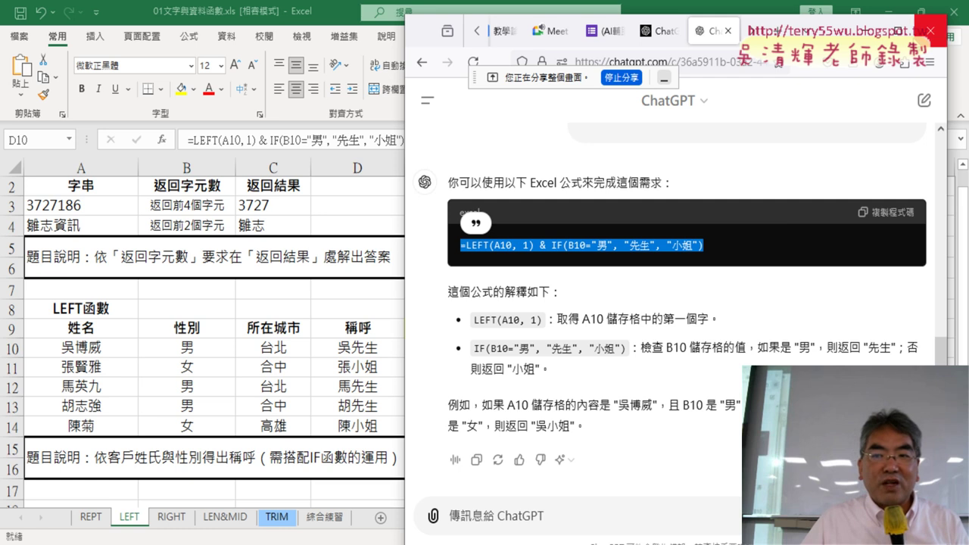
click(897, 31)
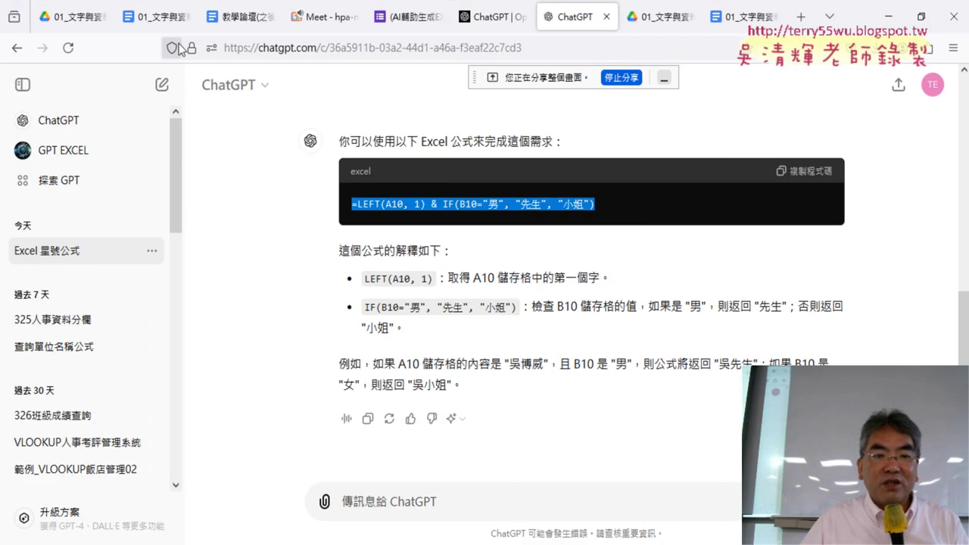
click(87, 19)
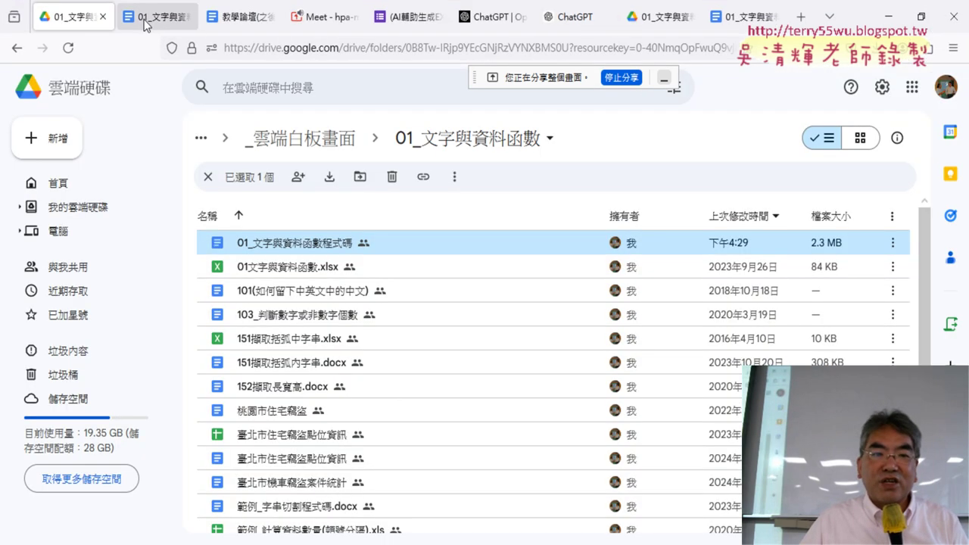
click(148, 23)
click(409, 289)
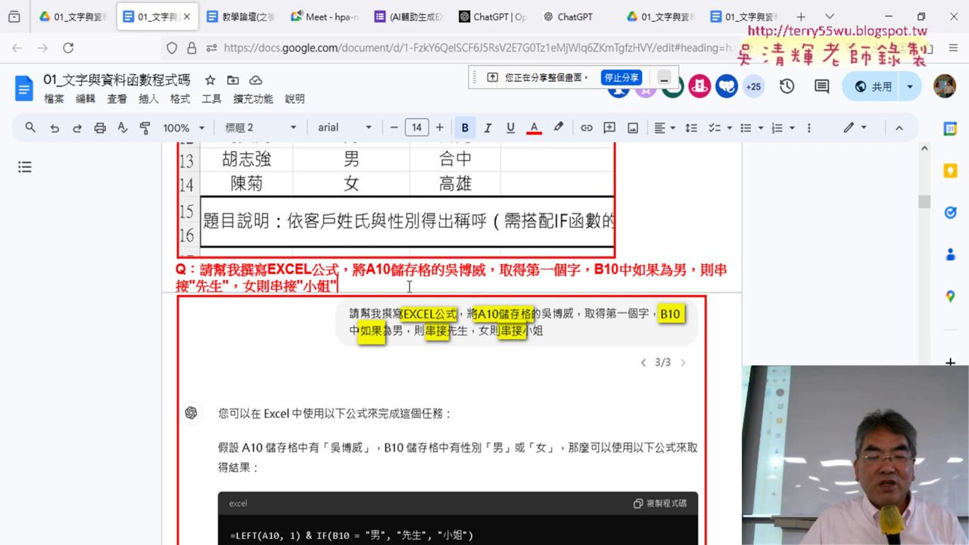
key(alt+Tab)
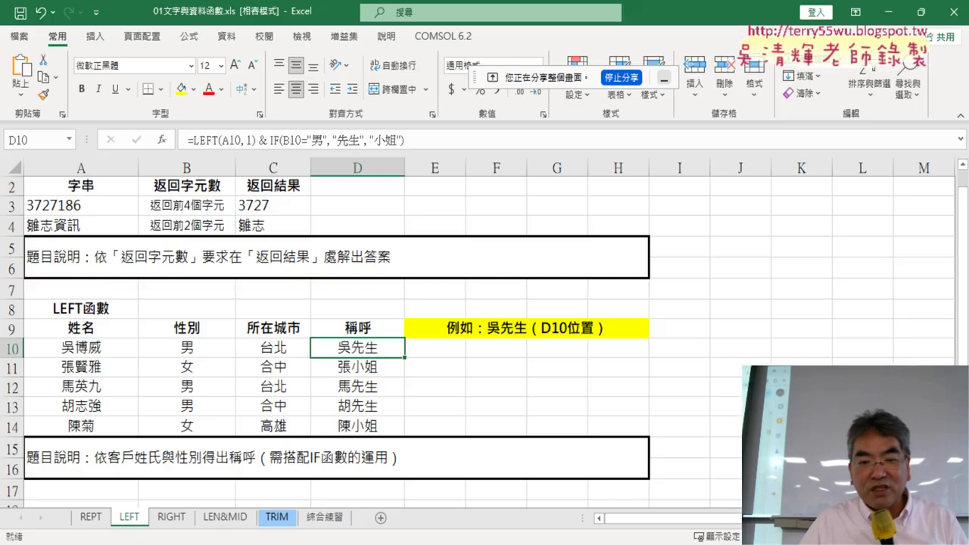
Switch through the LEN&MID sheet to 綜合練習 and widen its 手機 column E.
click(226, 520)
scroll(303, 371, up, 2)
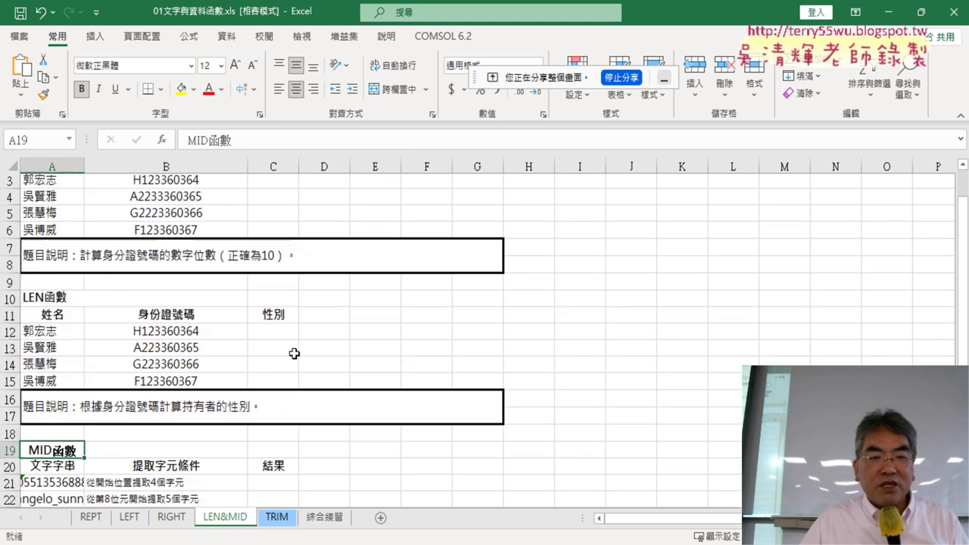
scroll(293, 350, up, 1)
scroll(316, 365, down, 2)
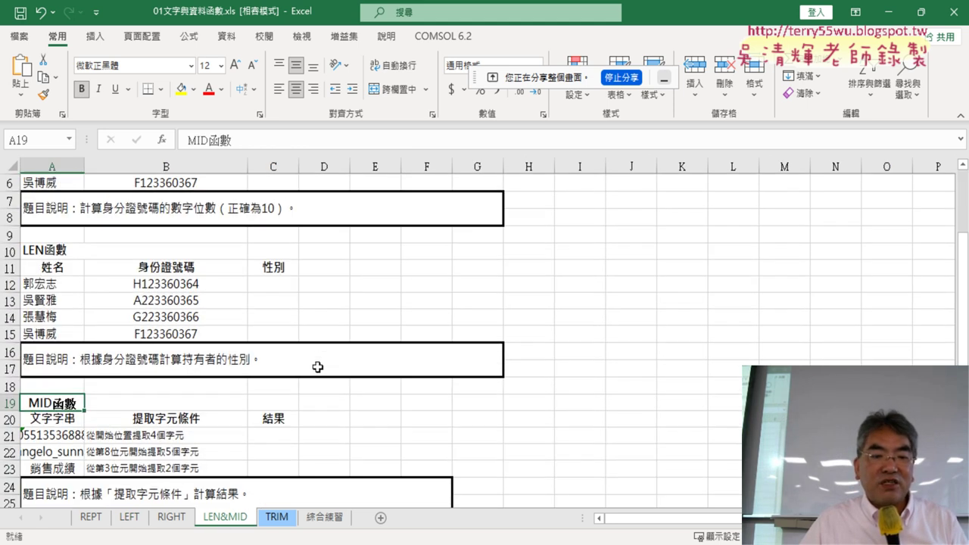
scroll(316, 366, down, 1)
click(328, 518)
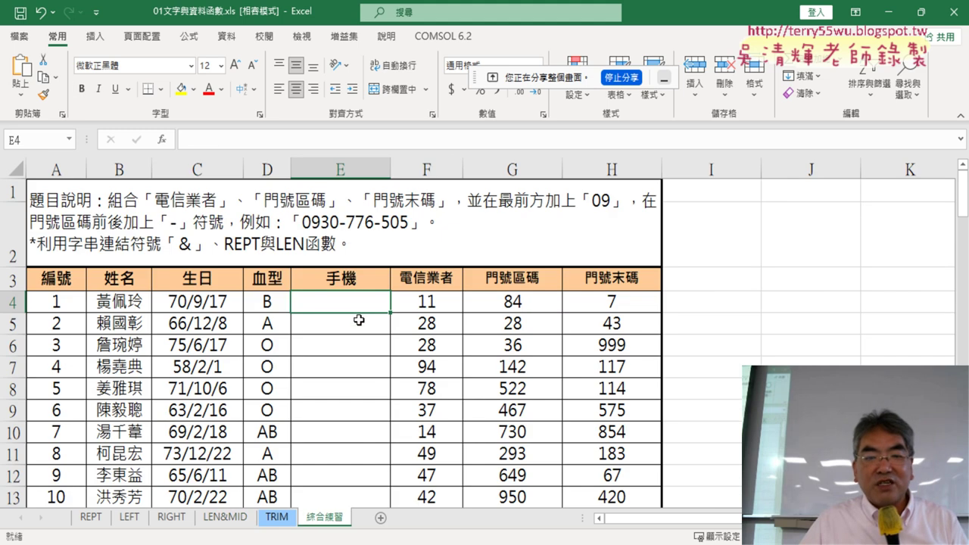
drag(394, 170, 450, 171)
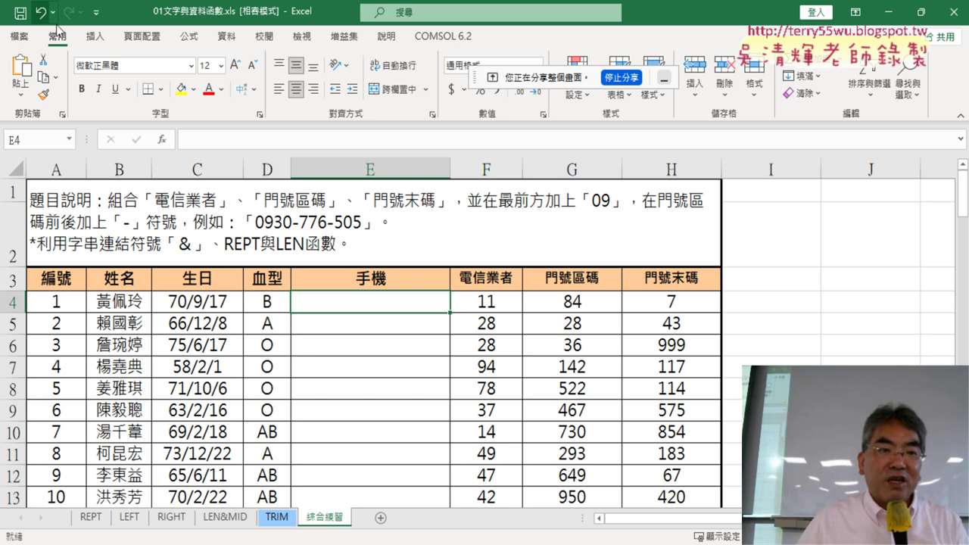
Save the workbook, minimise Excel and Firefox, and go up through 範例檔 to the Desktop.
click(20, 13)
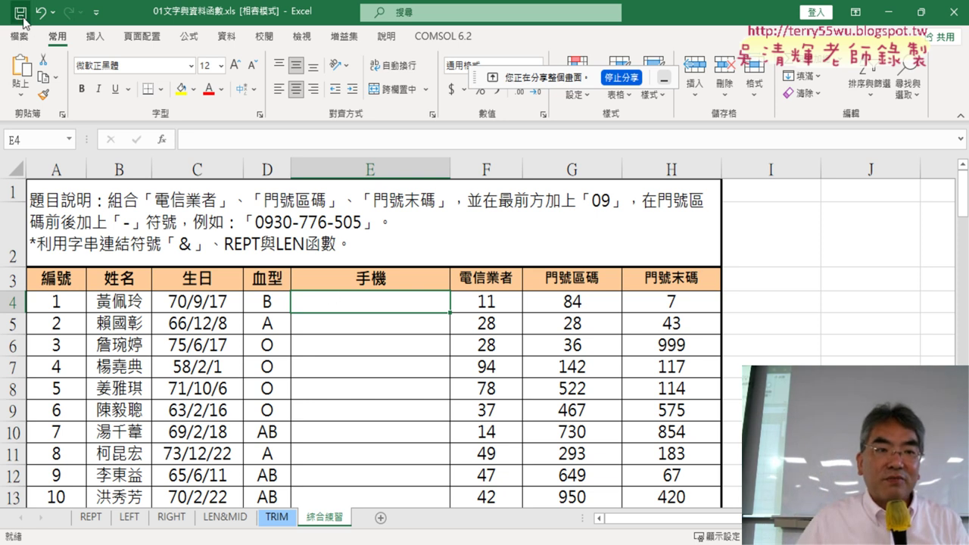
click(888, 11)
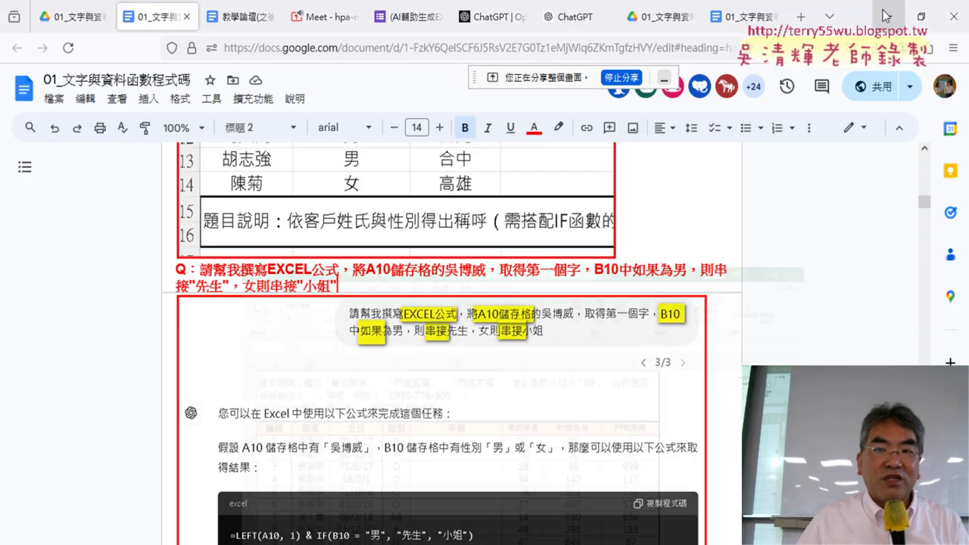
click(888, 16)
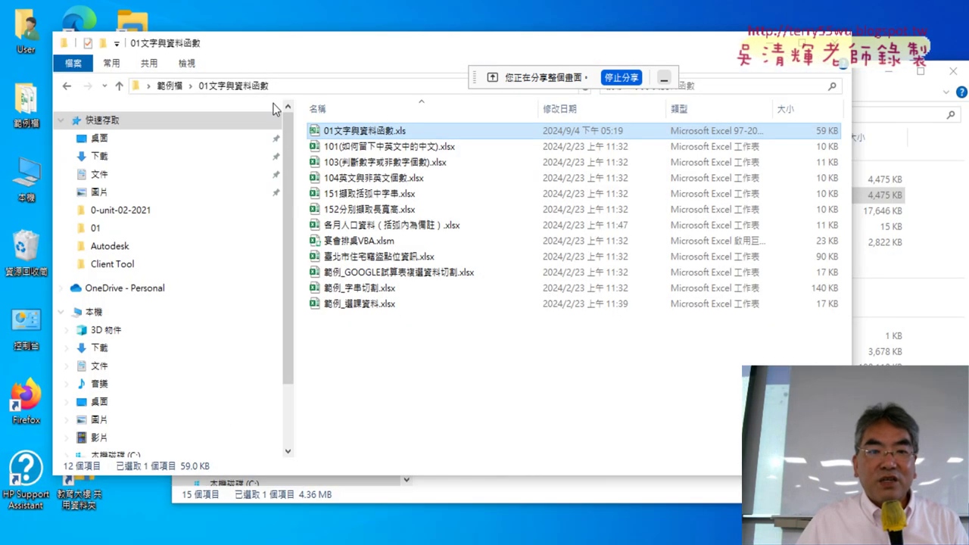
click(170, 85)
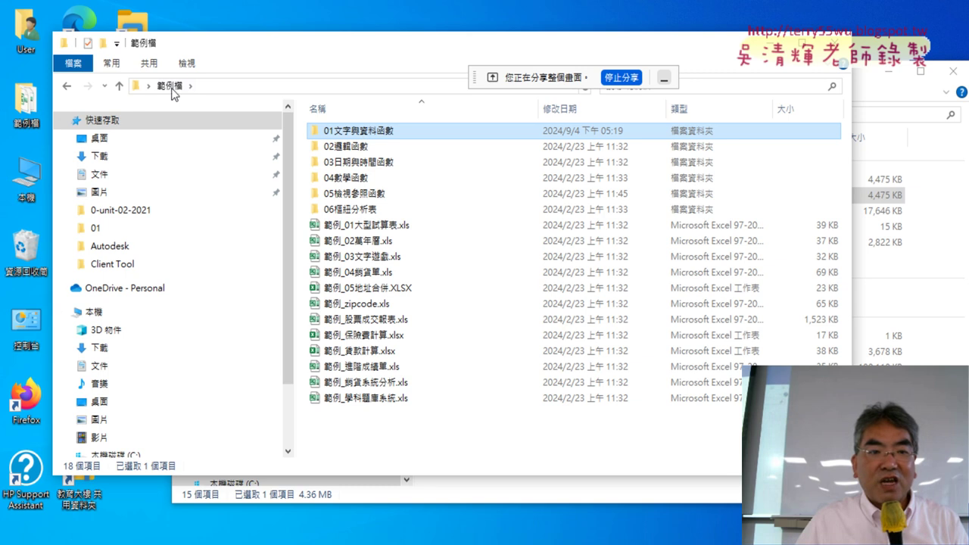
click(119, 85)
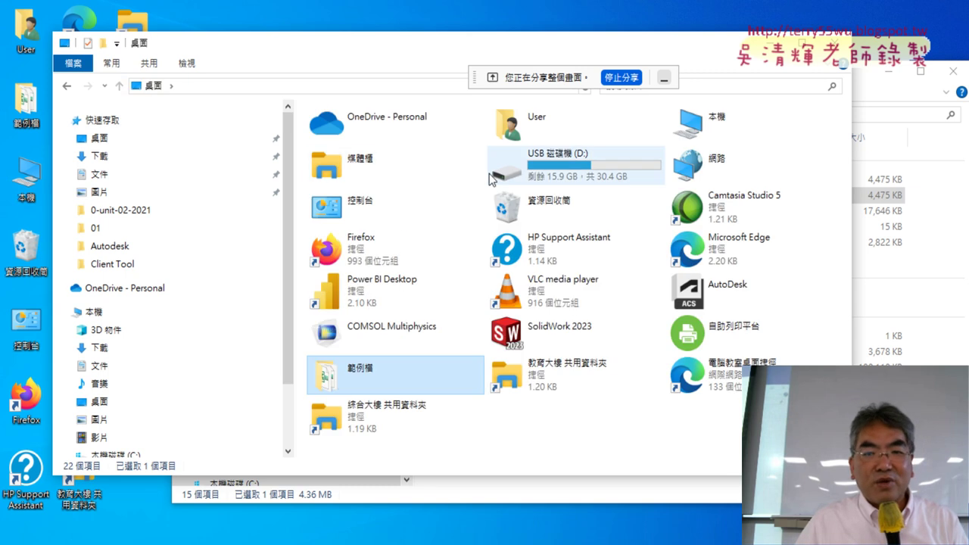